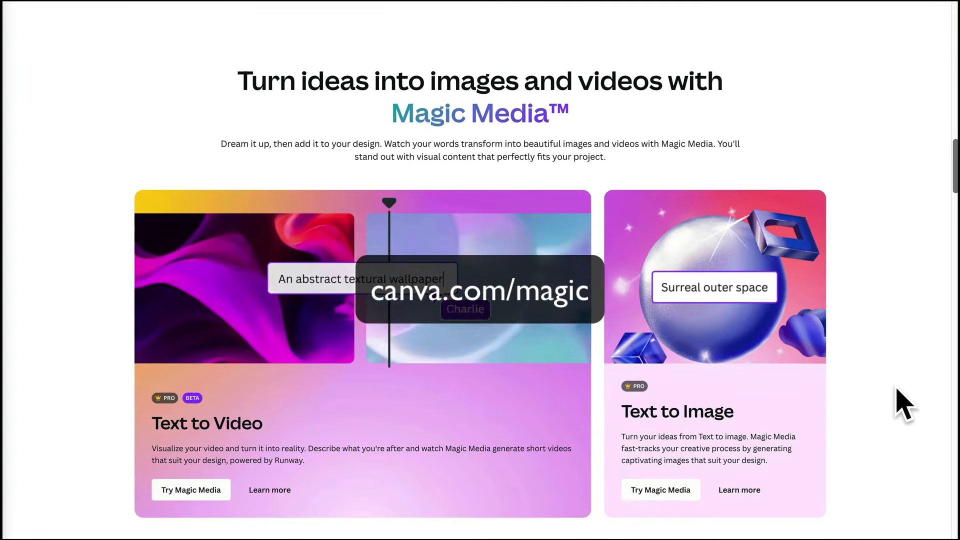
Look through the Magic Studio page's overview of AI tools, including Magic Media, Magic Expand, Magic Morph and Magic Design
{"action": "scroll", "coordinate": [897, 390], "scroll_direction": "down", "scroll_amount": 12}
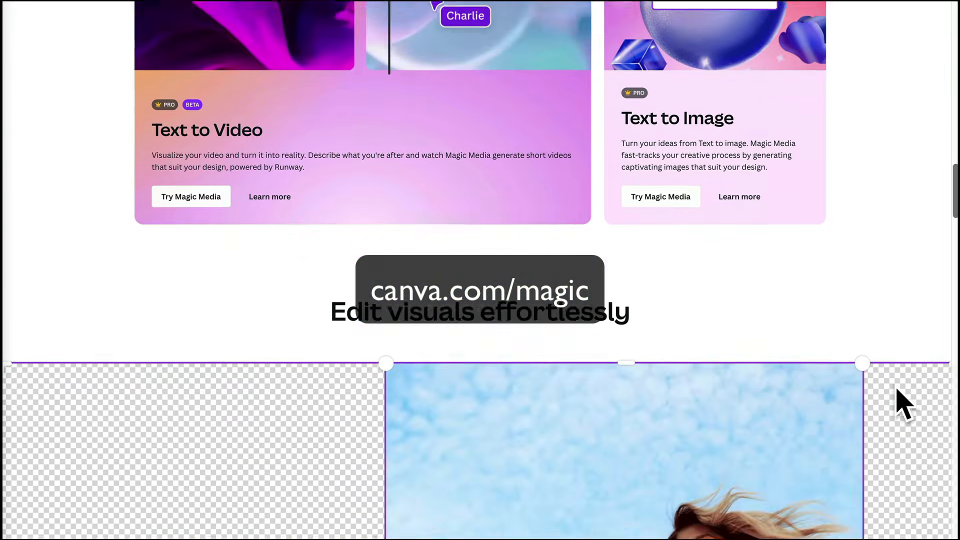
{"action": "scroll", "coordinate": [897, 390], "scroll_direction": "down", "scroll_amount": 2}
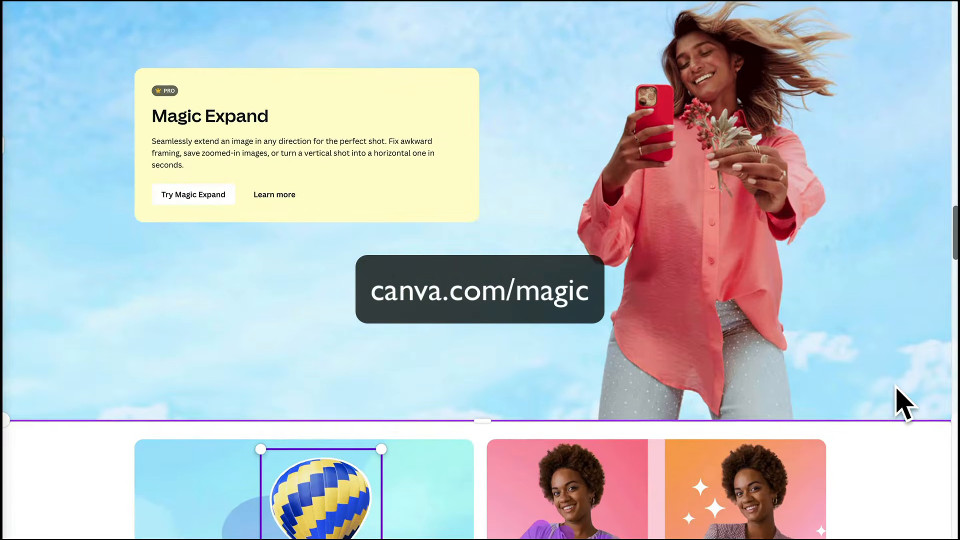
{"action": "scroll", "coordinate": [897, 390], "scroll_direction": "down", "scroll_amount": 8}
{"action": "scroll", "coordinate": [903, 404], "scroll_direction": "down", "scroll_amount": 11}
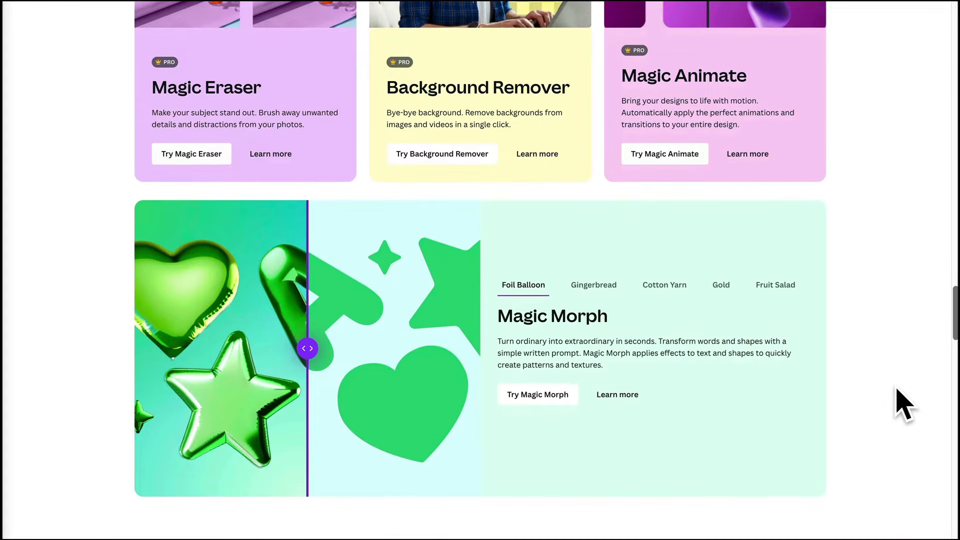
{"action": "scroll", "coordinate": [903, 403], "scroll_direction": "down", "scroll_amount": 8}
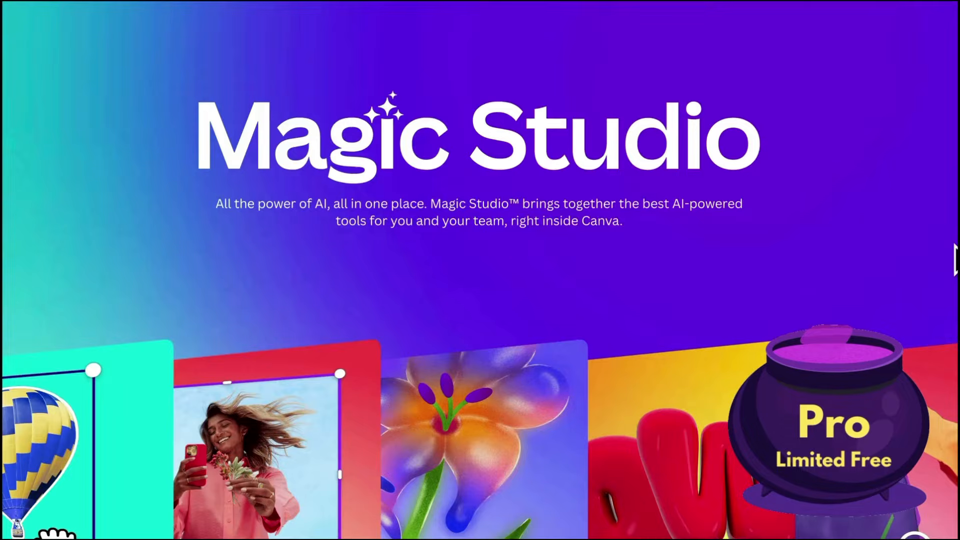
{"action": "scroll", "coordinate": [955, 257], "scroll_direction": "down", "scroll_amount": 18}
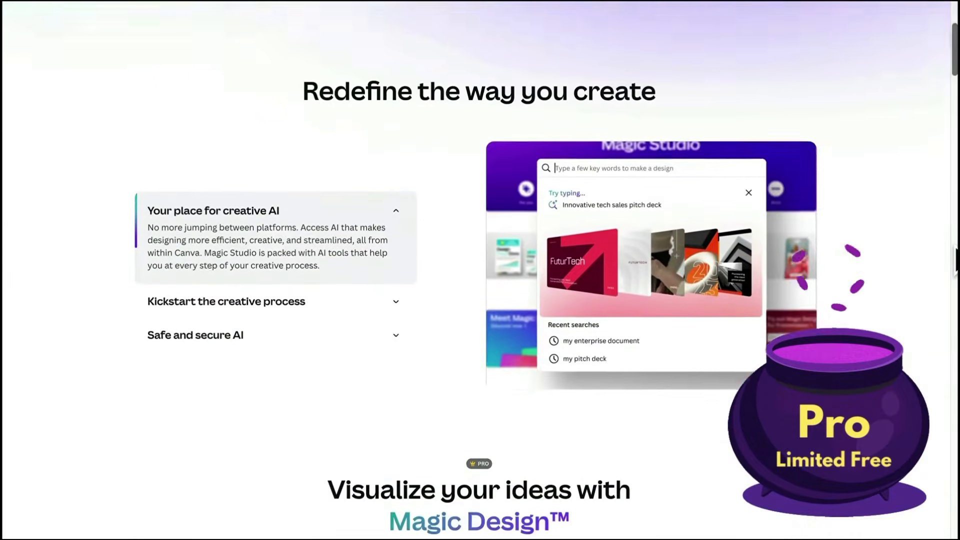
{"action": "scroll", "coordinate": [955, 257], "scroll_direction": "down", "scroll_amount": 5}
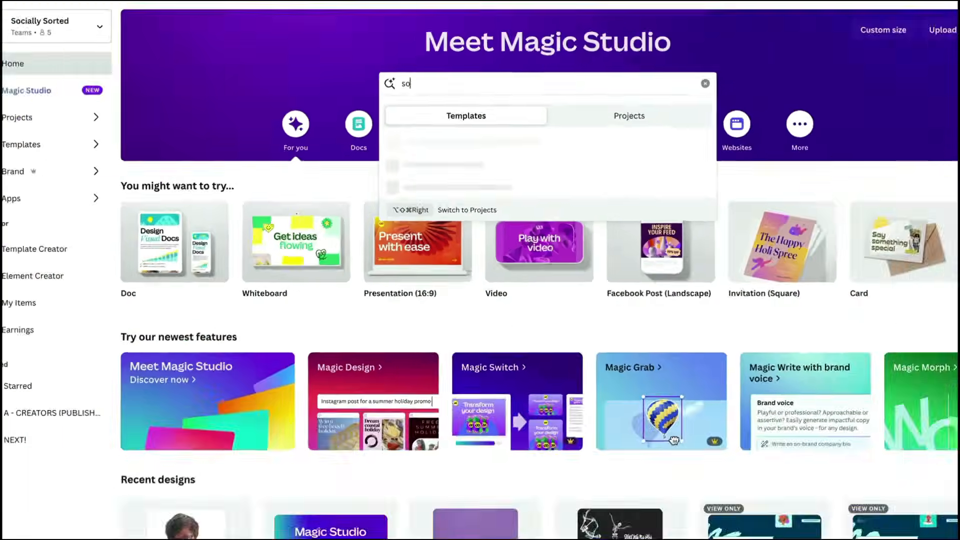
Search the templates for "solo travel tips for women" and browse the Magic Design suggestions
{"action": "type", "text": "travel tips for women"}
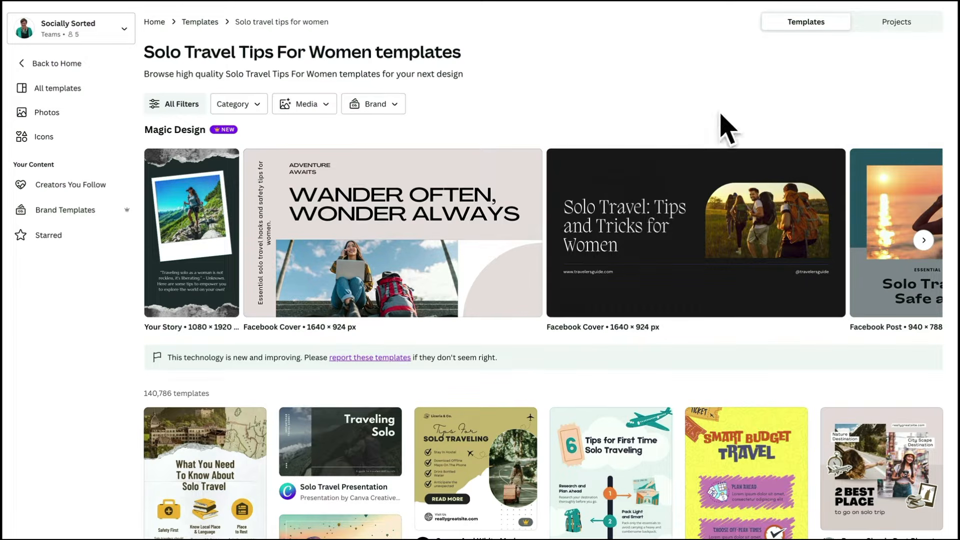
{"action": "scroll", "coordinate": [739, 272], "scroll_direction": "right", "scroll_amount": 4}
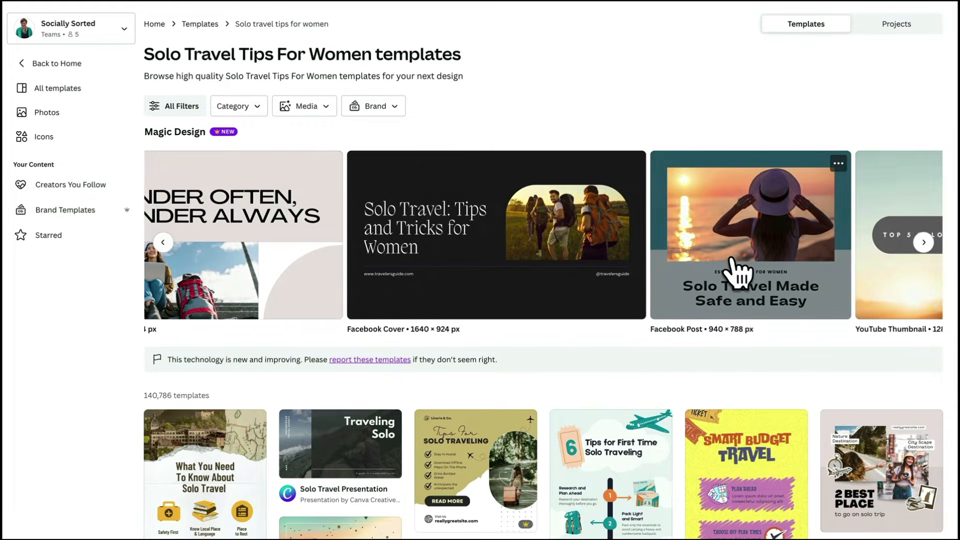
{"action": "scroll", "coordinate": [737, 272], "scroll_direction": "right", "scroll_amount": 5}
{"action": "scroll", "coordinate": [737, 272], "scroll_direction": "right", "scroll_amount": 10}
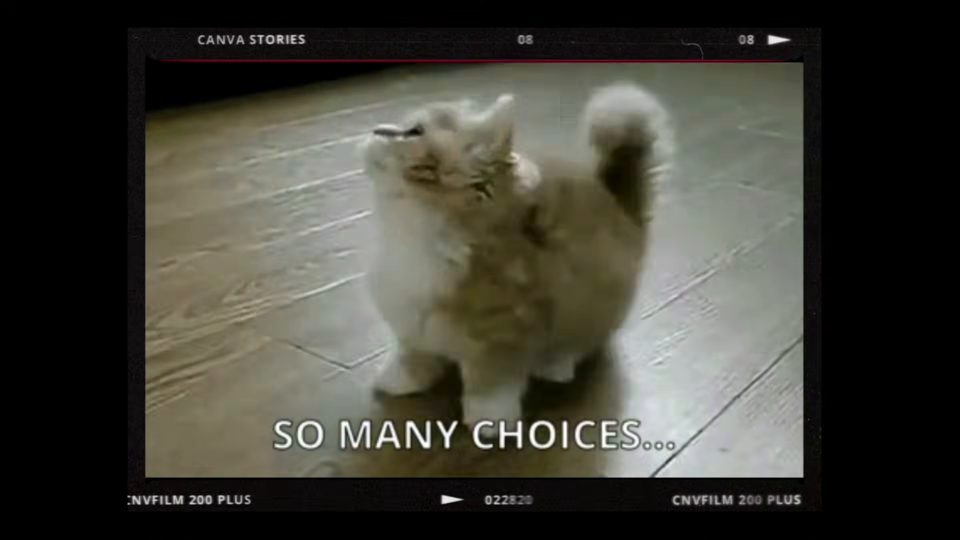
Filter the template results to the Instagram Posts category under Social Media
{"action": "left_click", "coordinate": [248, 107]}
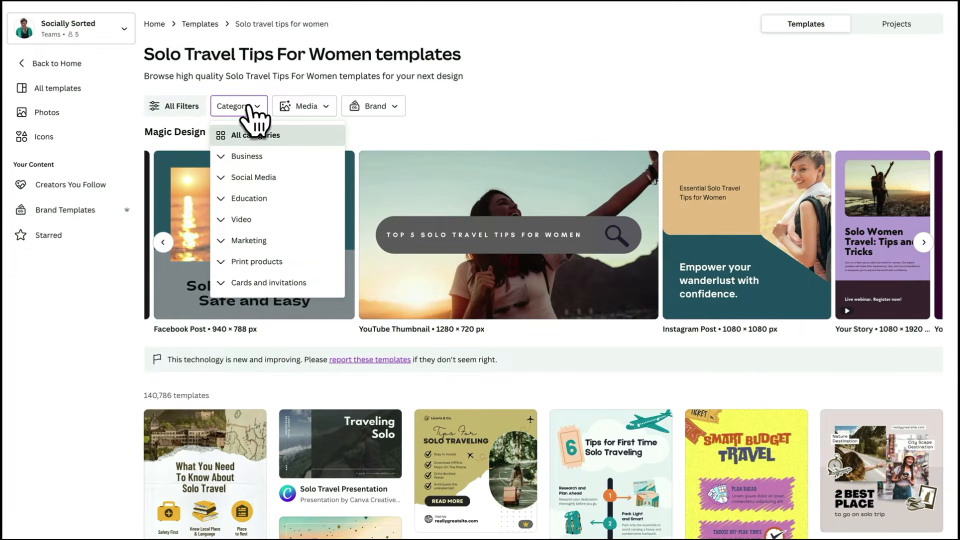
{"action": "left_click", "coordinate": [257, 177]}
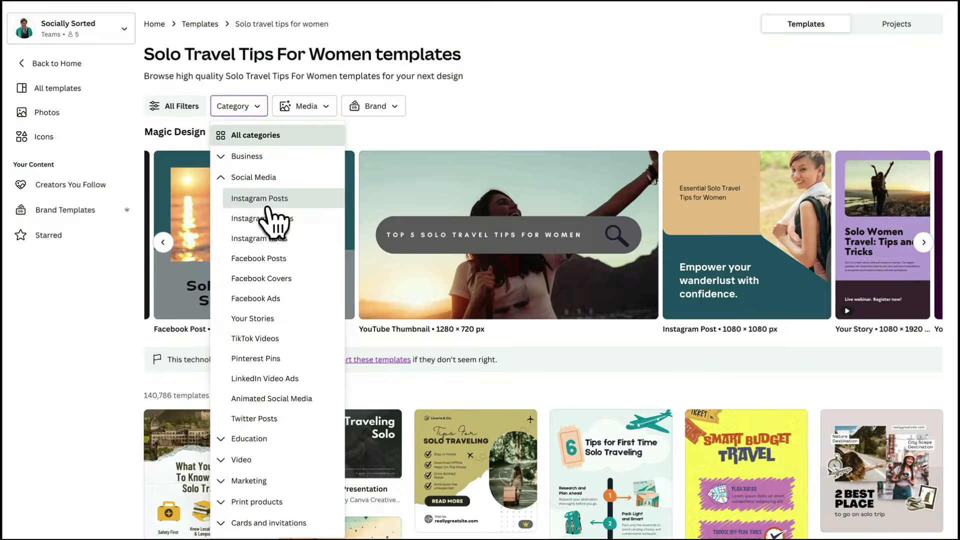
{"action": "left_click", "coordinate": [251, 198]}
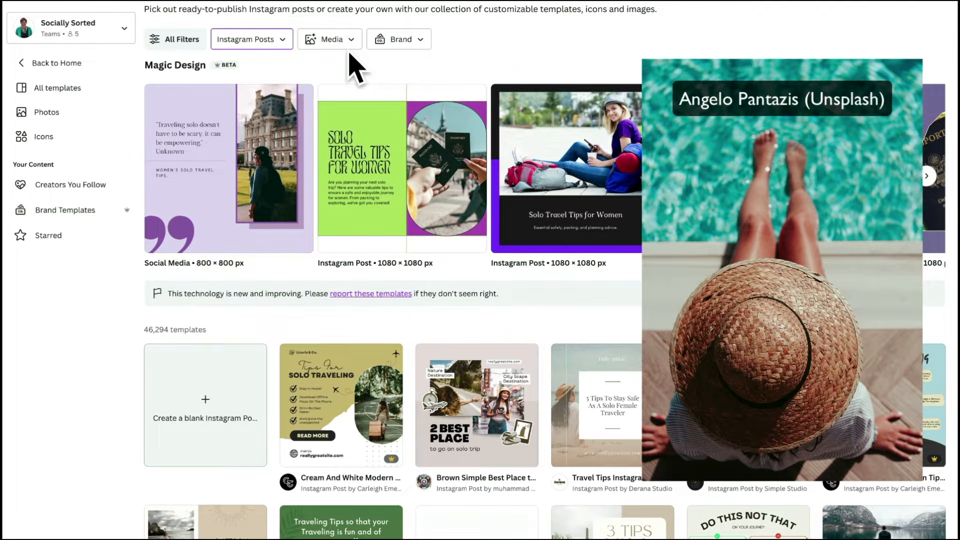
Apply the poolside straw hat photo as media for the Magic Design templates and browse the generated Instagram posts
{"action": "left_click", "coordinate": [342, 44]}
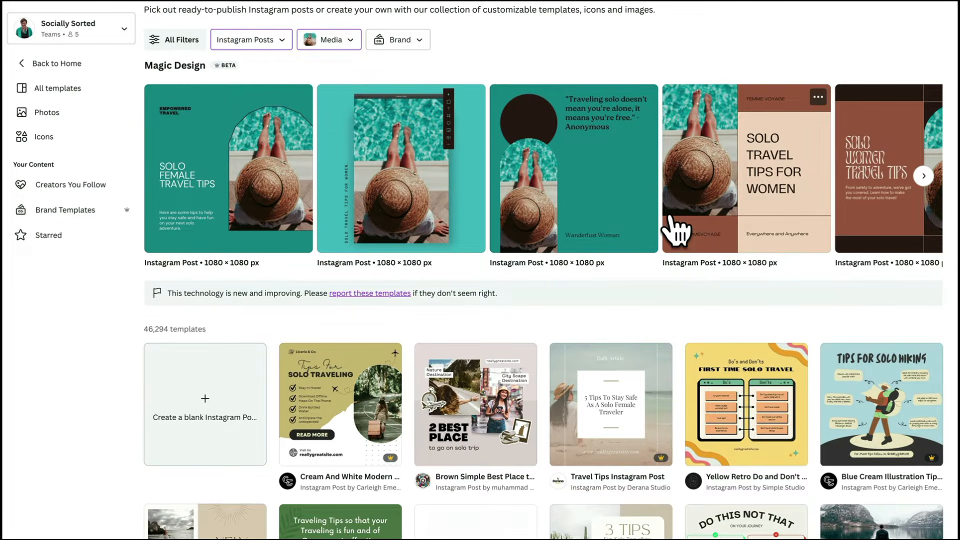
{"action": "scroll", "coordinate": [676, 231], "scroll_direction": "right", "scroll_amount": 5}
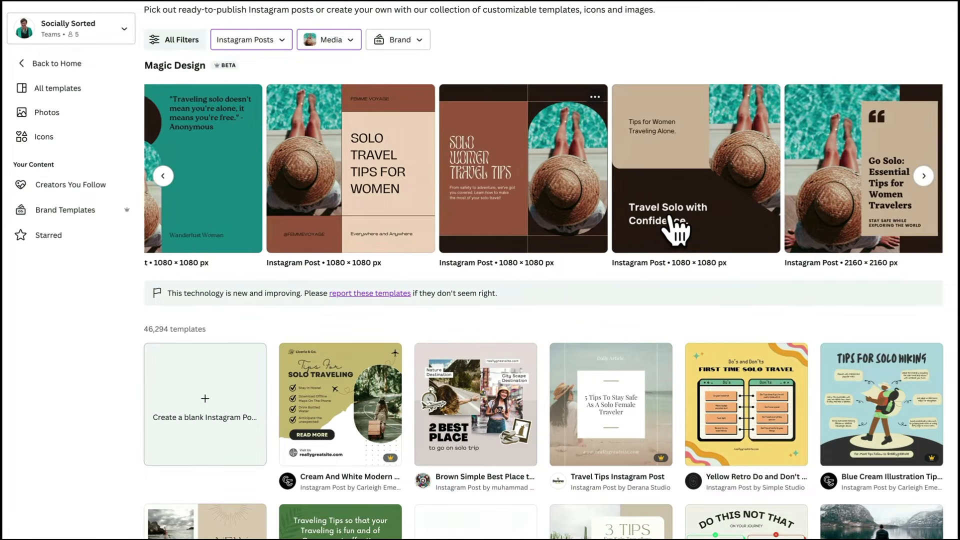
{"action": "scroll", "coordinate": [676, 231], "scroll_direction": "right", "scroll_amount": 2}
{"action": "scroll", "coordinate": [676, 231], "scroll_direction": "left", "scroll_amount": 7}
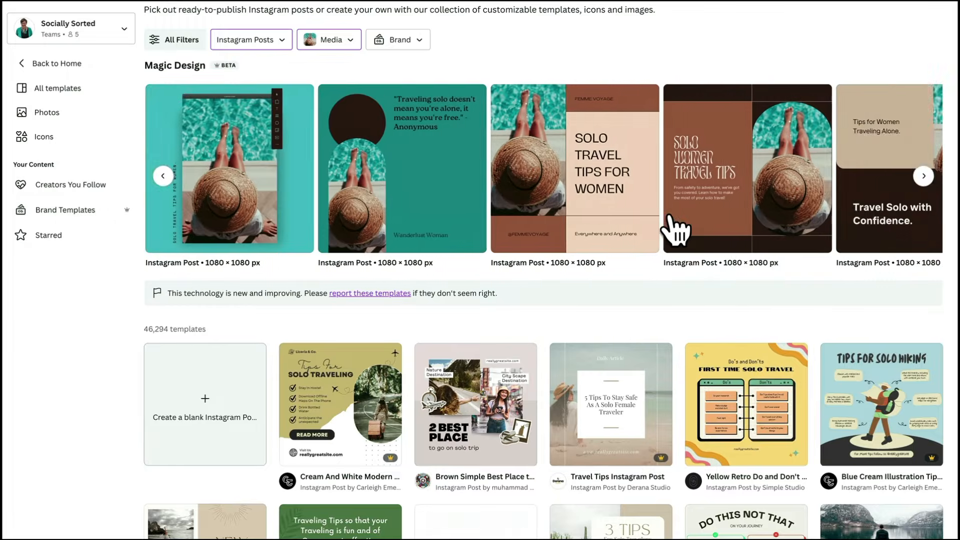
Open the turquoise solo travel template for customizing and select its icon strip, framed photo and vertical text in turn
{"action": "left_click", "coordinate": [446, 196]}
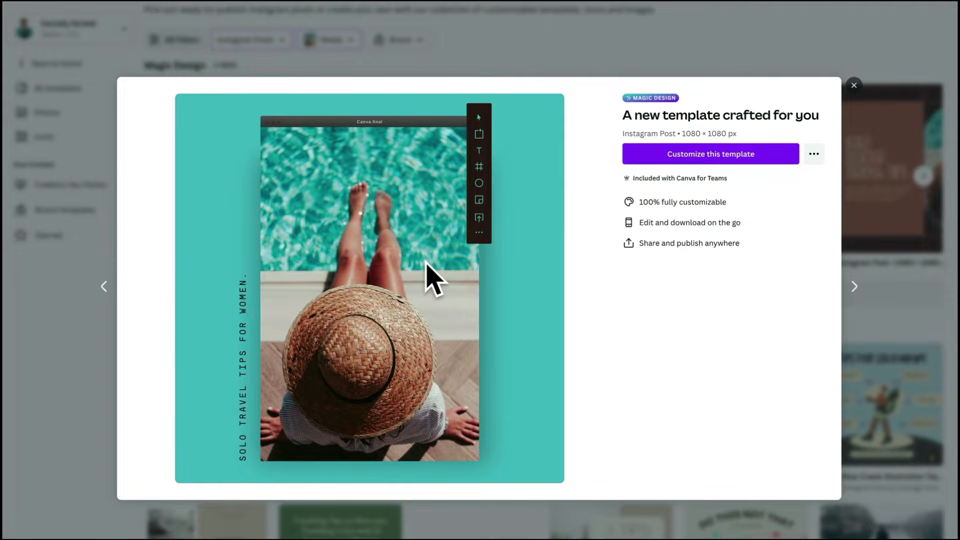
{"action": "left_click", "coordinate": [750, 155]}
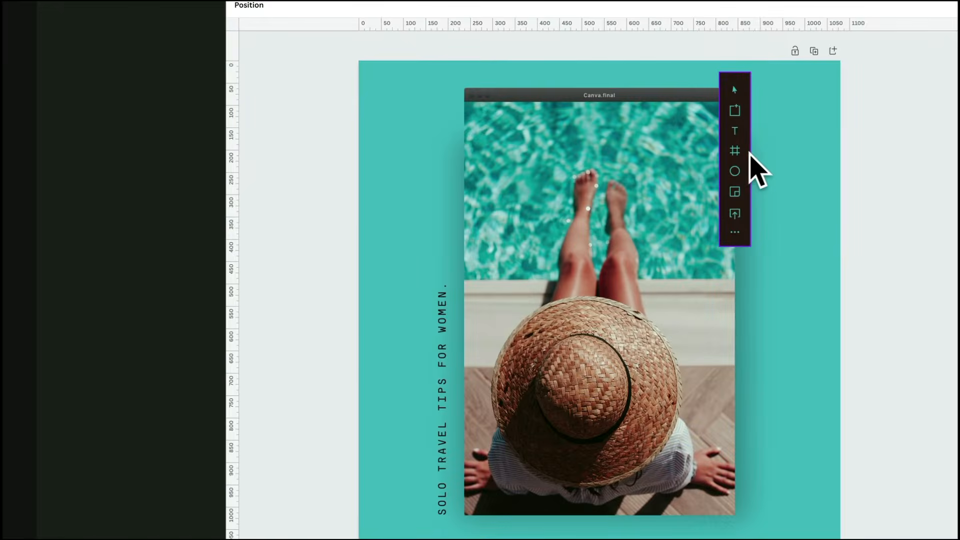
{"action": "left_click", "coordinate": [739, 150]}
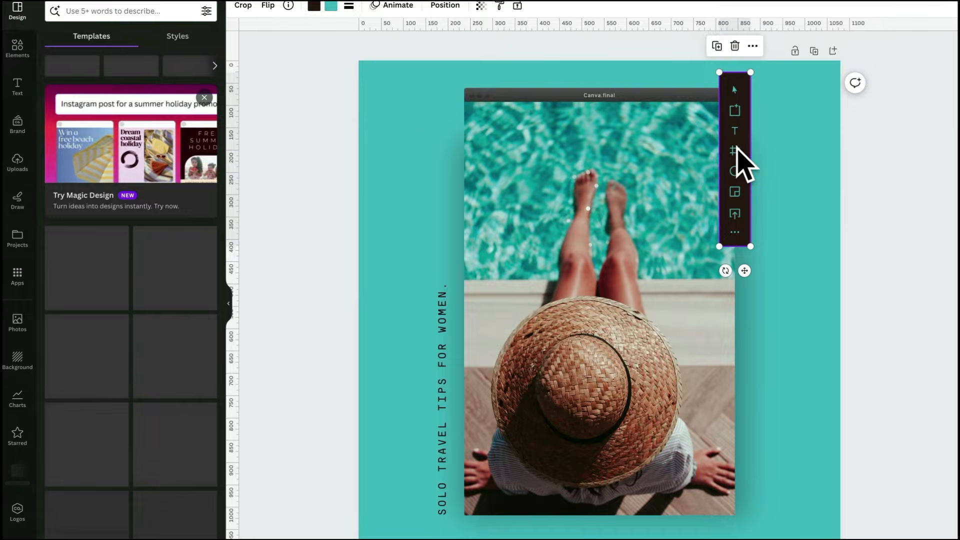
{"action": "left_click", "coordinate": [598, 105]}
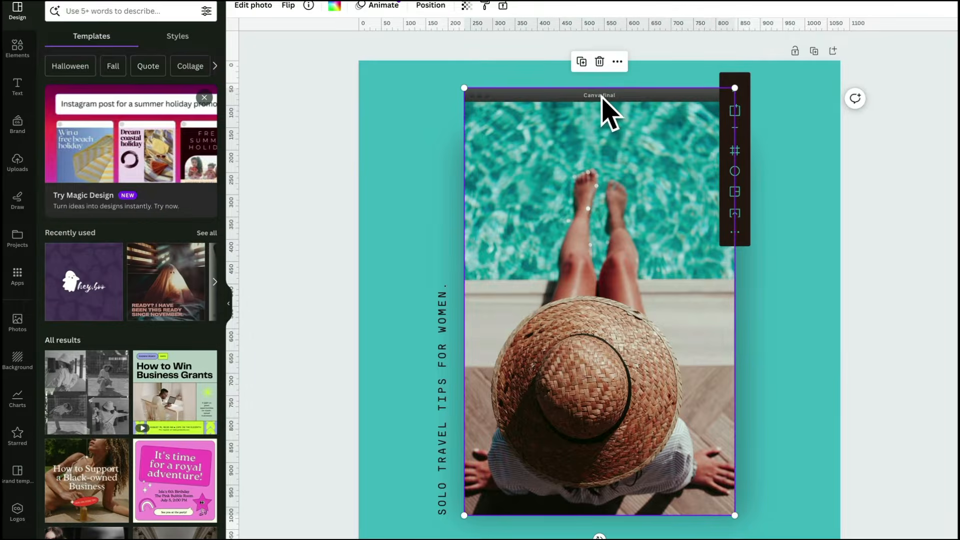
{"action": "left_click", "coordinate": [443, 390]}
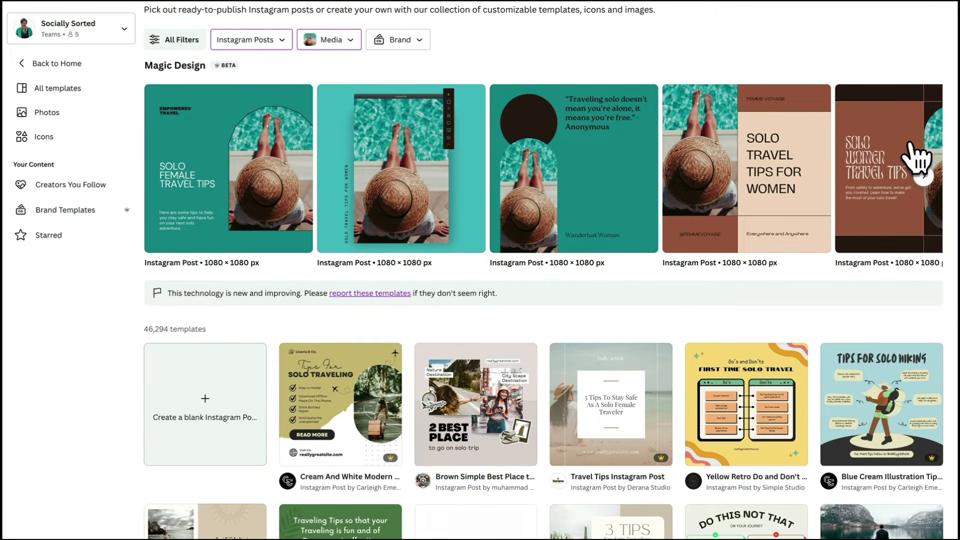
Apply the green "DEMO: All Natural" brand kit to the Magic Design templates and browse the restyled designs
{"action": "left_click", "coordinate": [400, 41]}
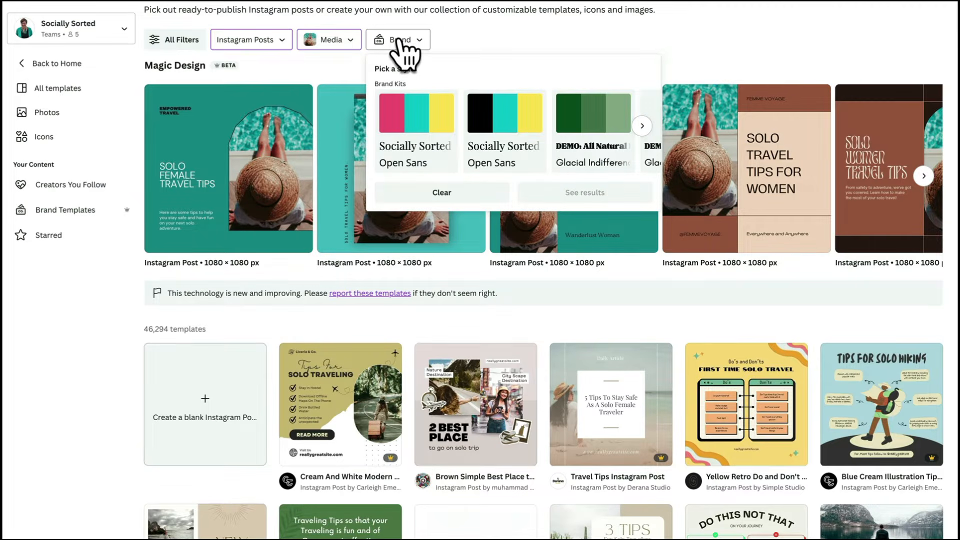
{"action": "left_click", "coordinate": [580, 131]}
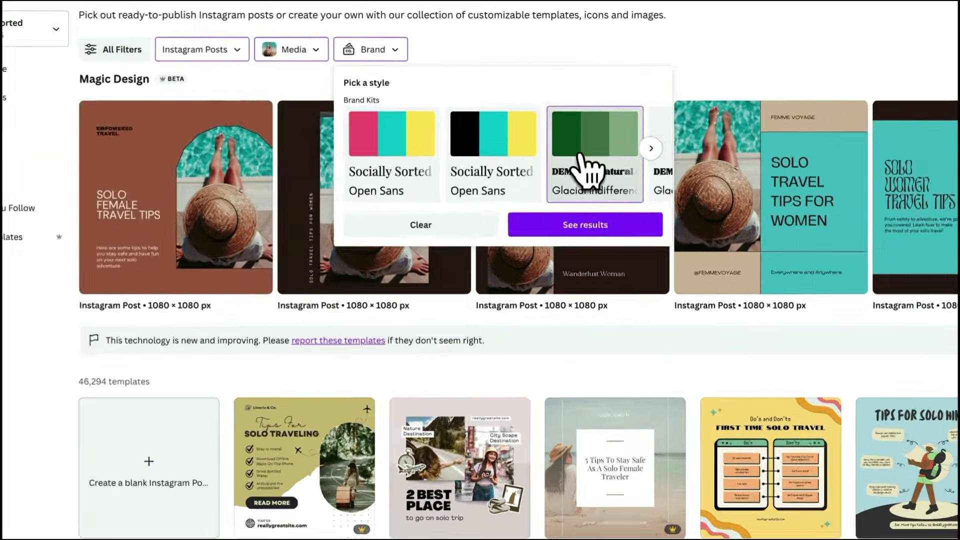
{"action": "left_click", "coordinate": [598, 226]}
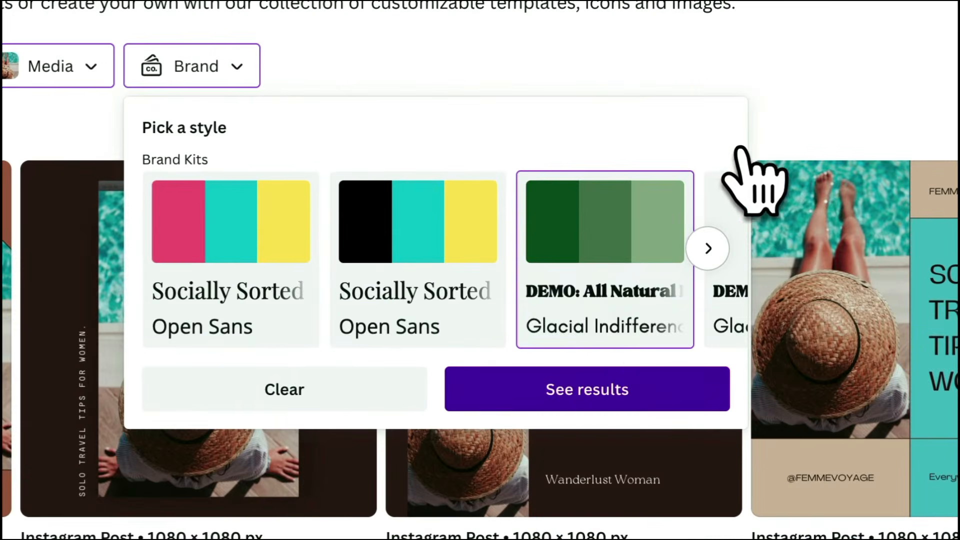
{"action": "scroll", "coordinate": [453, 344], "scroll_direction": "right", "scroll_amount": 10}
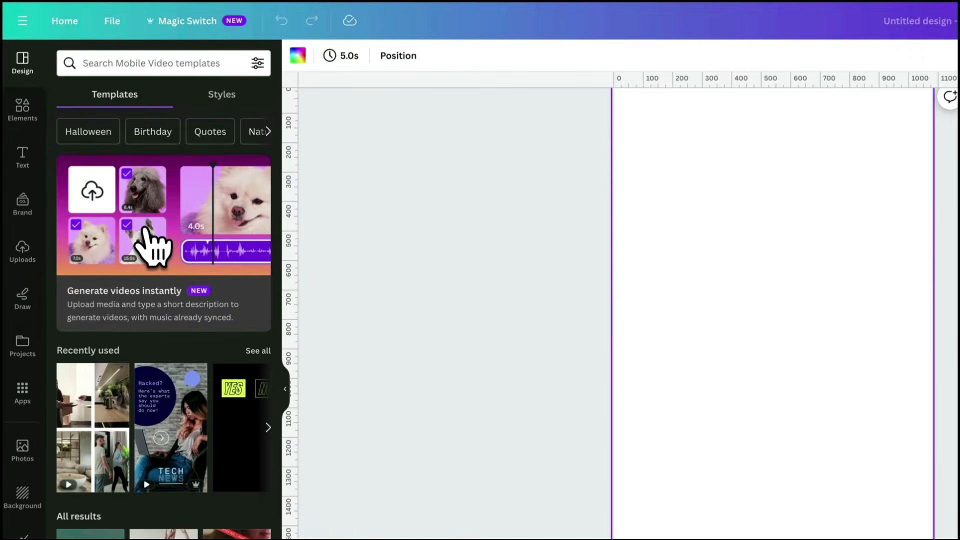
Start generating a video with Magic Design and select seven photos: scooter, ice cream, flowered café, drinks, yellow dress, yellow tram and tram interior
{"action": "left_click", "coordinate": [146, 229]}
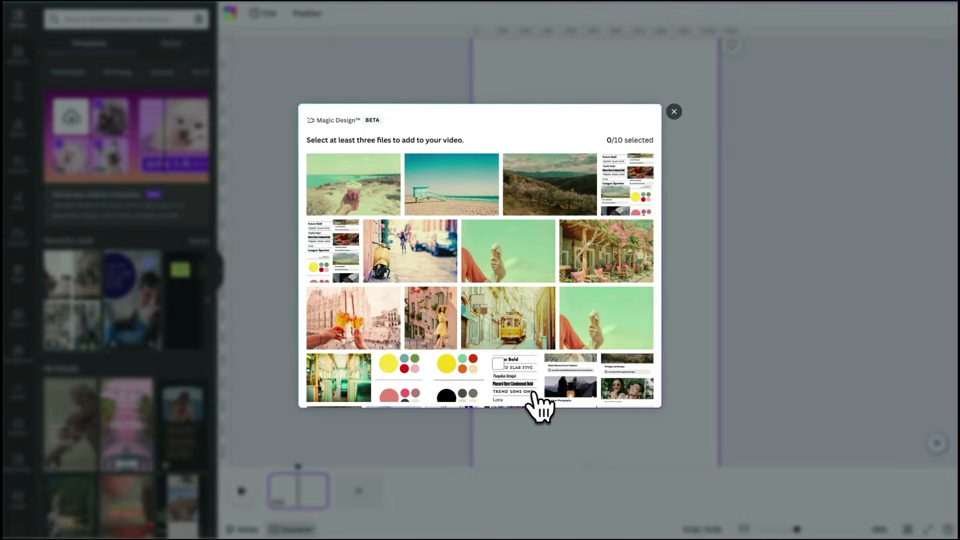
{"action": "left_click", "coordinate": [405, 265]}
{"action": "left_click", "coordinate": [535, 263]}
{"action": "left_click", "coordinate": [591, 261]}
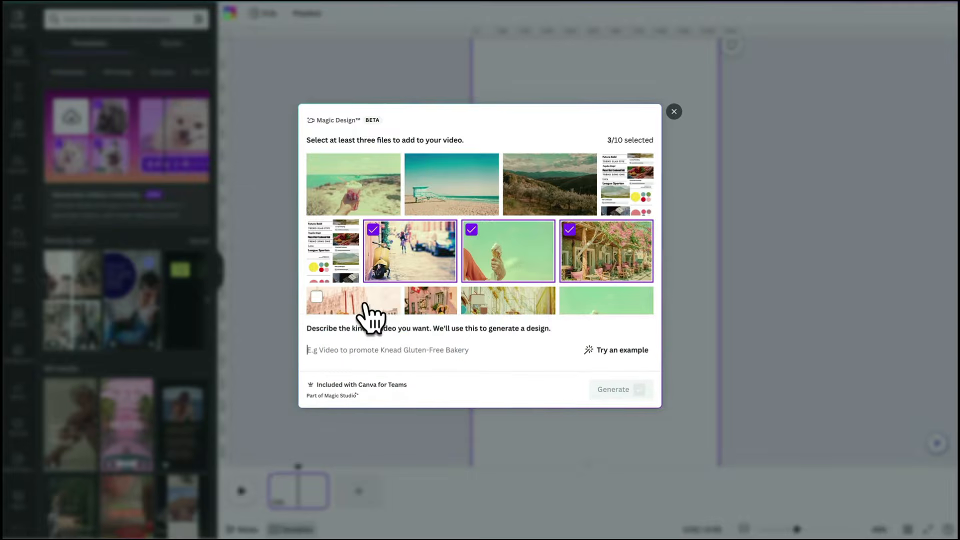
{"action": "left_click", "coordinate": [368, 315]}
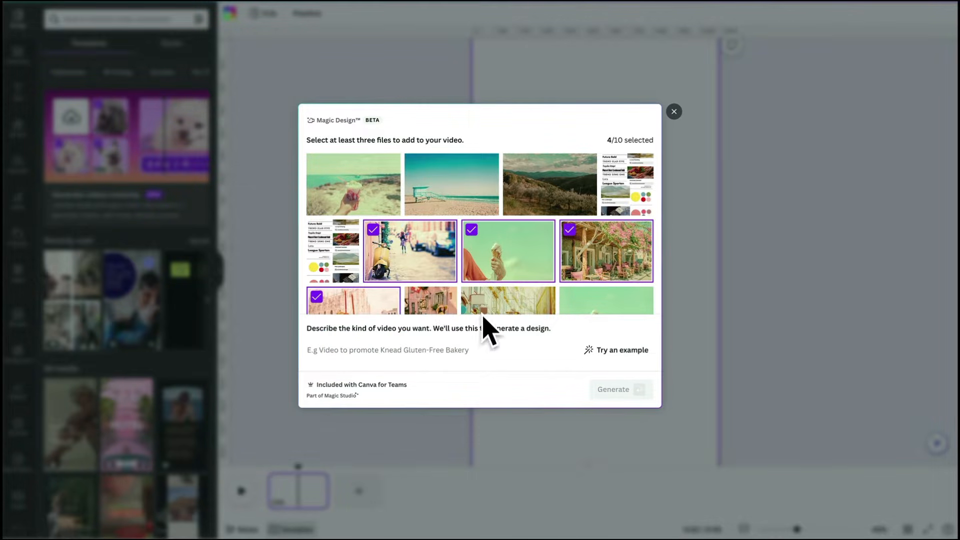
{"action": "scroll", "coordinate": [474, 287], "scroll_direction": "down", "scroll_amount": 1}
{"action": "left_click", "coordinate": [435, 287]}
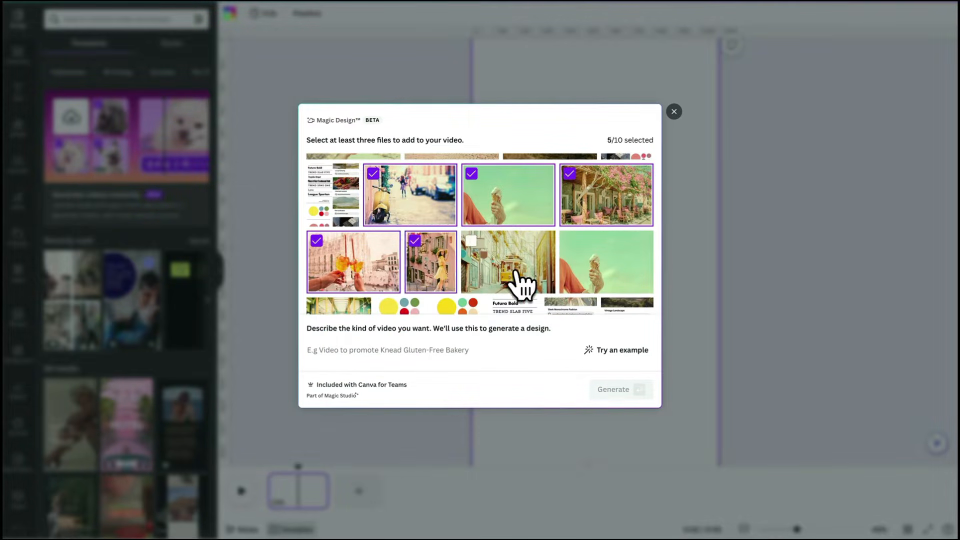
{"action": "left_click", "coordinate": [520, 279]}
{"action": "scroll", "coordinate": [579, 285], "scroll_direction": "down", "scroll_amount": 1}
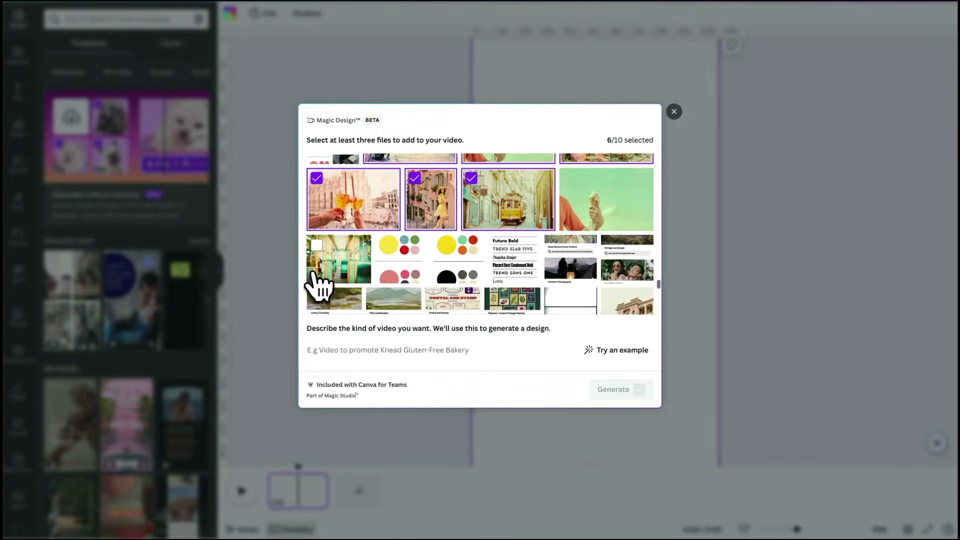
{"action": "left_click", "coordinate": [344, 264]}
{"action": "scroll", "coordinate": [440, 285], "scroll_direction": "up", "scroll_amount": 2}
{"action": "scroll", "coordinate": [436, 285], "scroll_direction": "down", "scroll_amount": 2}
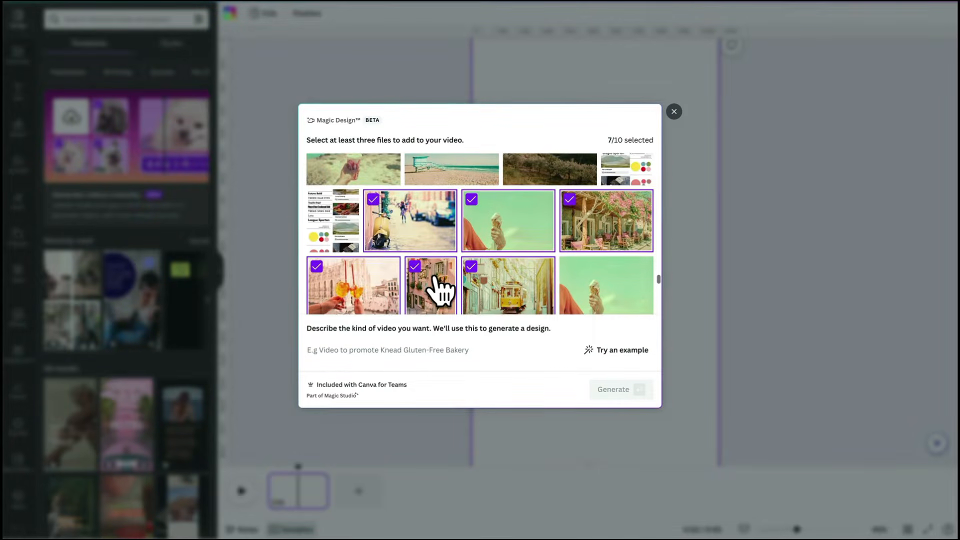
Generate the video with the description "Create a fun summer-inspired video about my perfect day out in Europe"
{"action": "left_click", "coordinate": [395, 343]}
{"action": "type", "text": "Create a fun summer-inspired video about my perfect day out in Europe"}
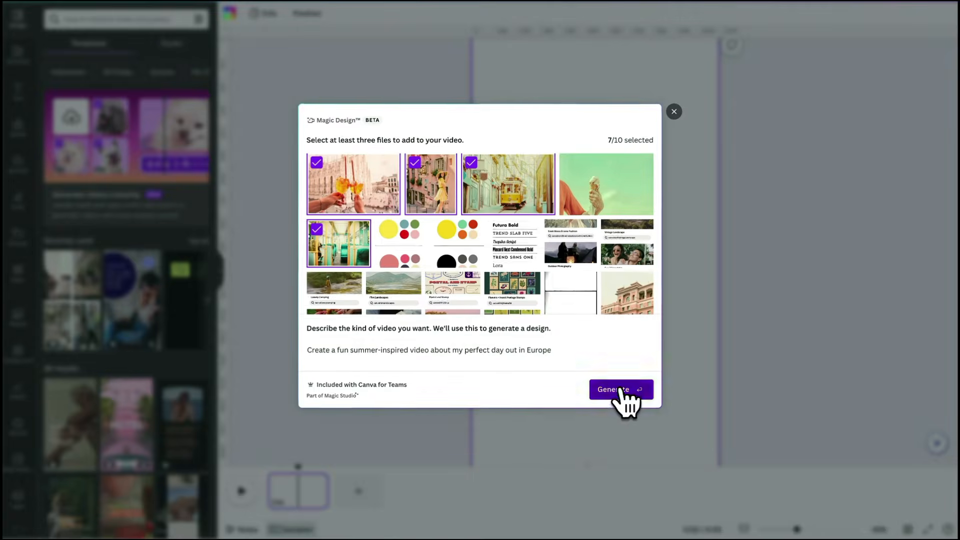
{"action": "left_click", "coordinate": [843, 497]}
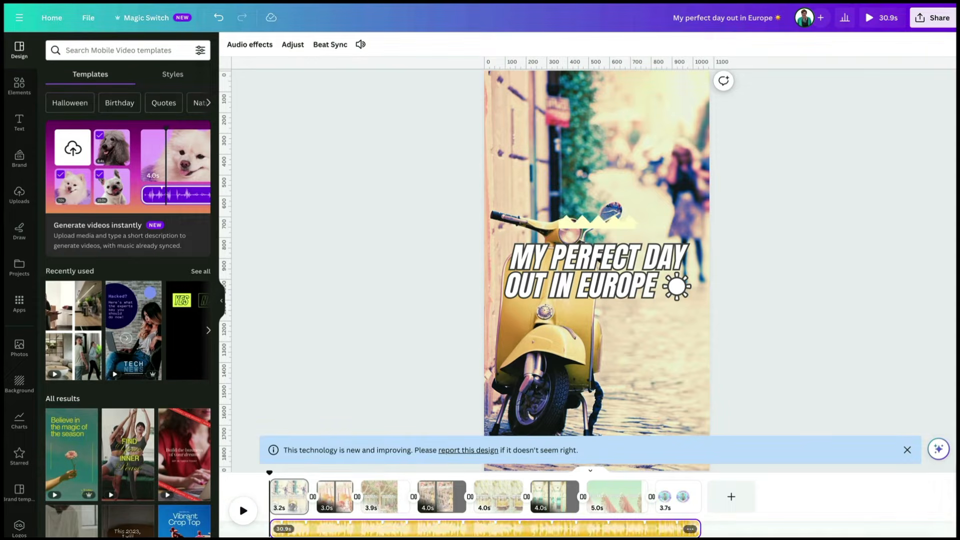
Check the generated video's closing logo page and opening title page, and open the transition settings between the first two pages
{"action": "left_click", "coordinate": [689, 507]}
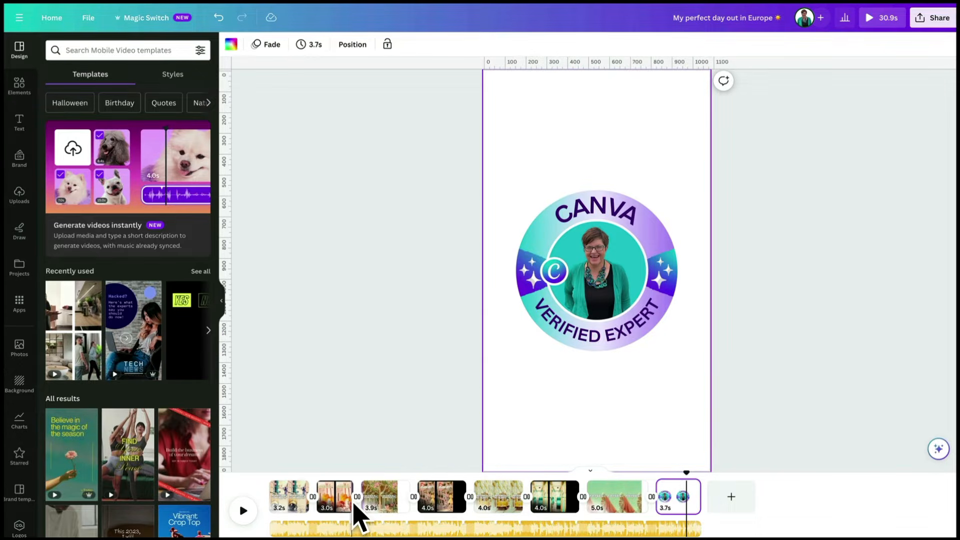
{"action": "left_click", "coordinate": [292, 504]}
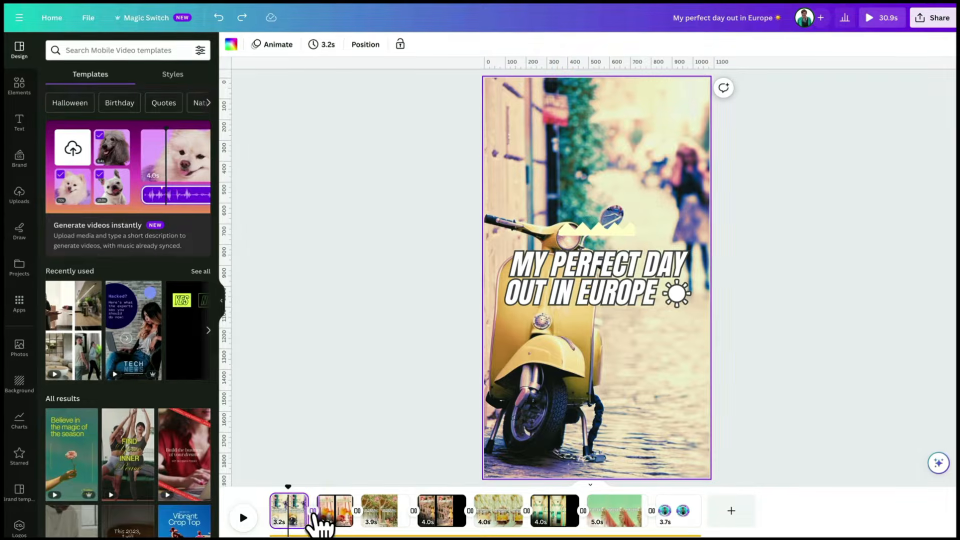
{"action": "left_click", "coordinate": [312, 511]}
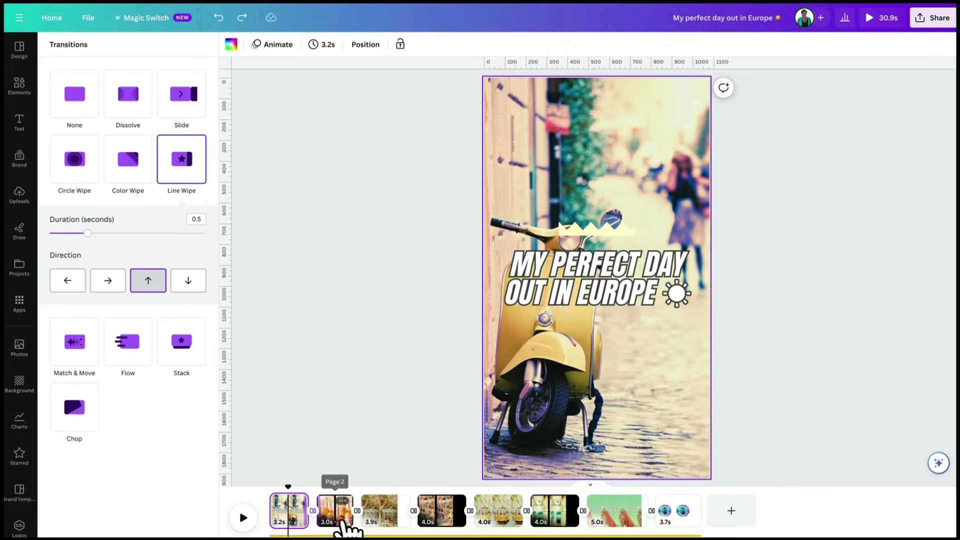
Check the travel video's second and third pages and play the whole video from the beginning
{"action": "left_click", "coordinate": [339, 516]}
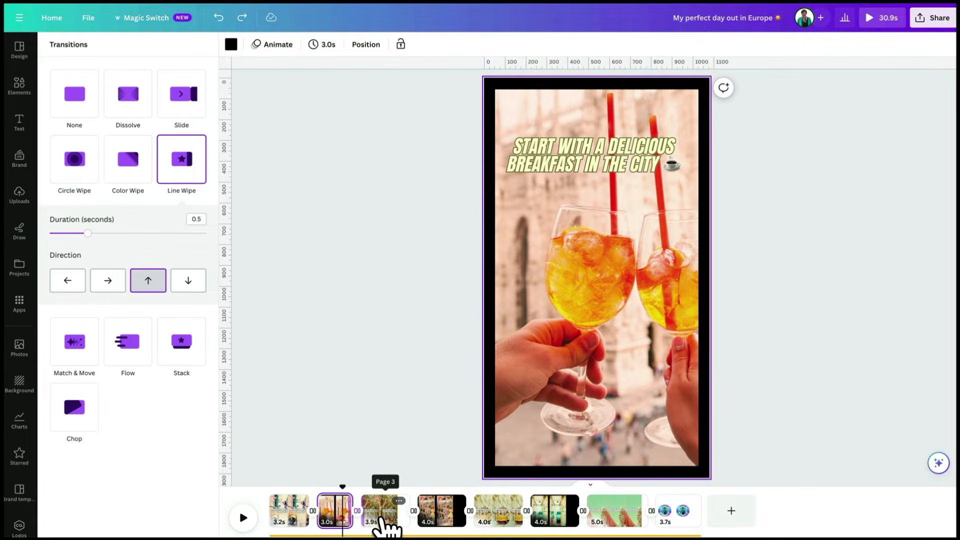
{"action": "left_click", "coordinate": [380, 519]}
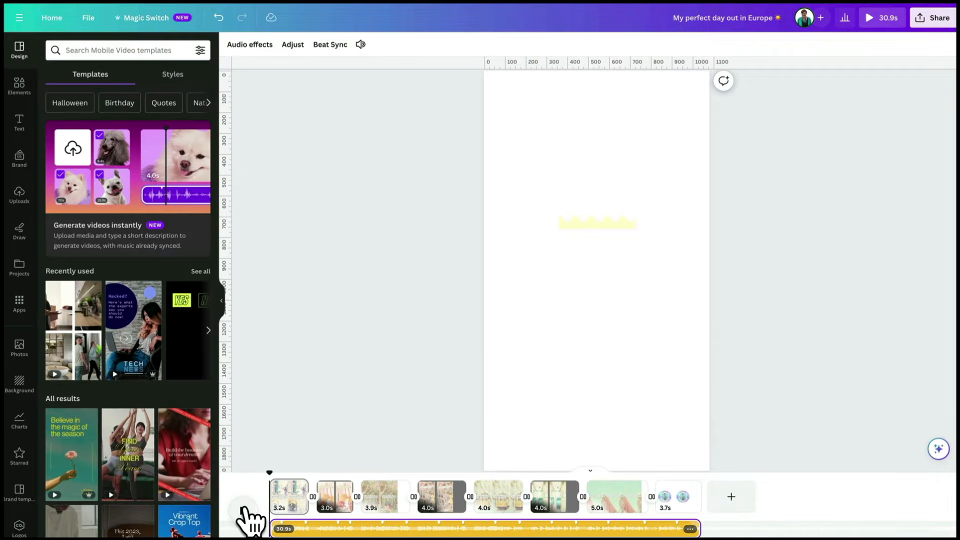
{"action": "left_click", "coordinate": [244, 510]}
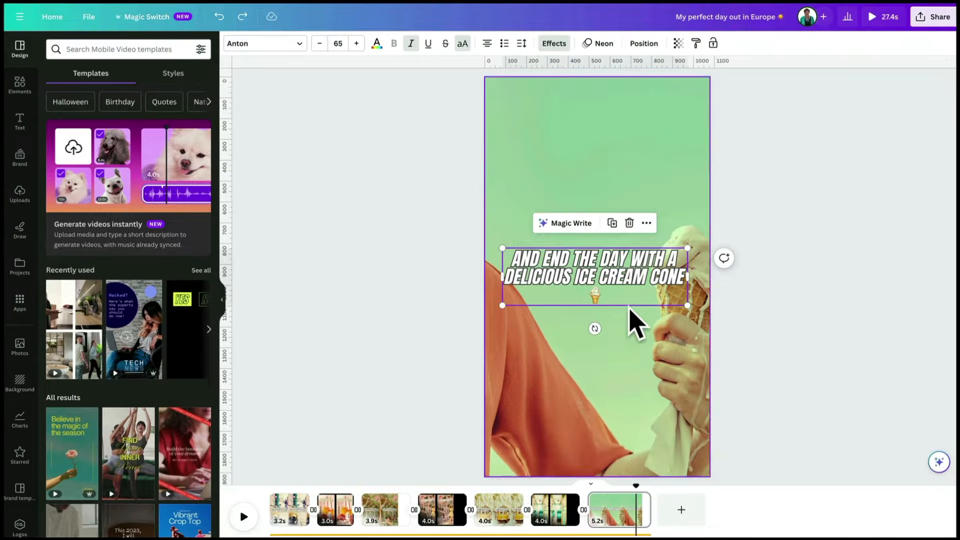
Move the ice cream page's caption near the page's upper edge and replace "ice cream cone" with "ITALIAN GELATO"
{"action": "left_click_drag", "start_coordinate": [616, 290], "coordinate": [617, 142]}
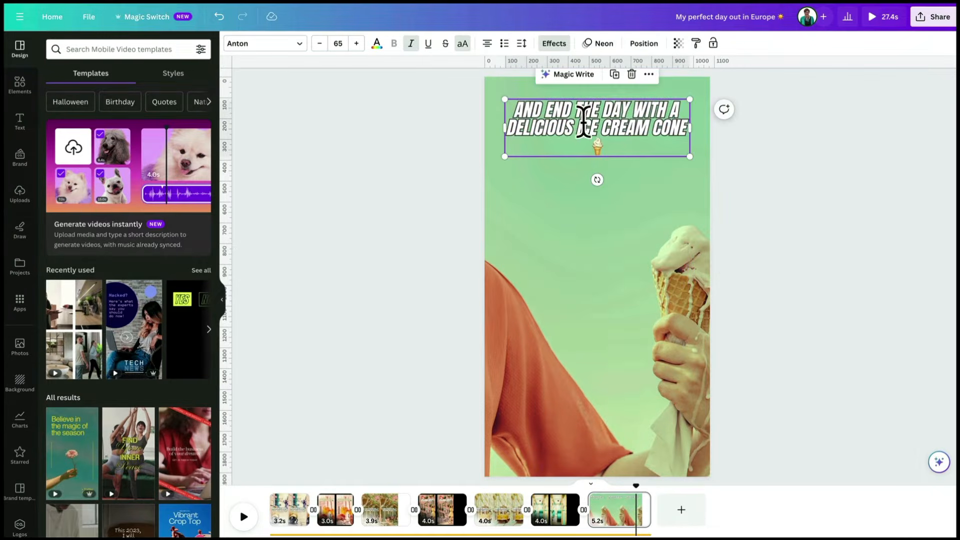
{"action": "type", "text": "ITAE"}
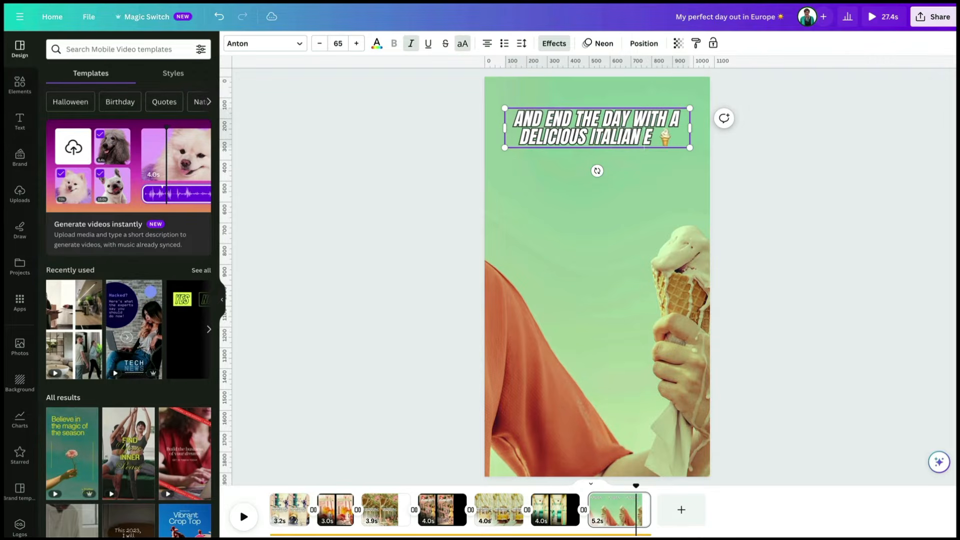
{"action": "type", "text": "GELATO"}
{"action": "left_click", "coordinate": [760, 172]}
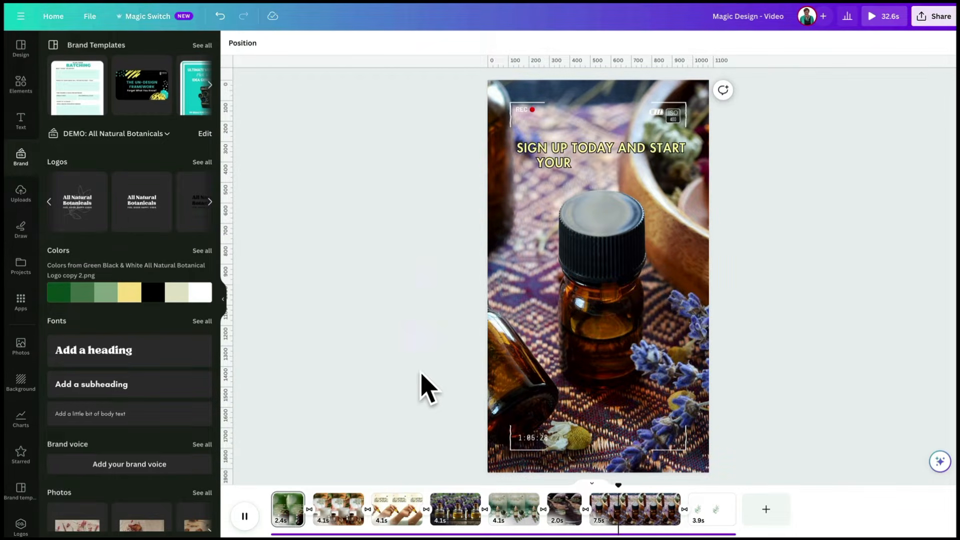
Add the white All Natural Botanicals logo to the "Sign up today" page, enlarge it and place it over the bottle
{"action": "left_click", "coordinate": [666, 520]}
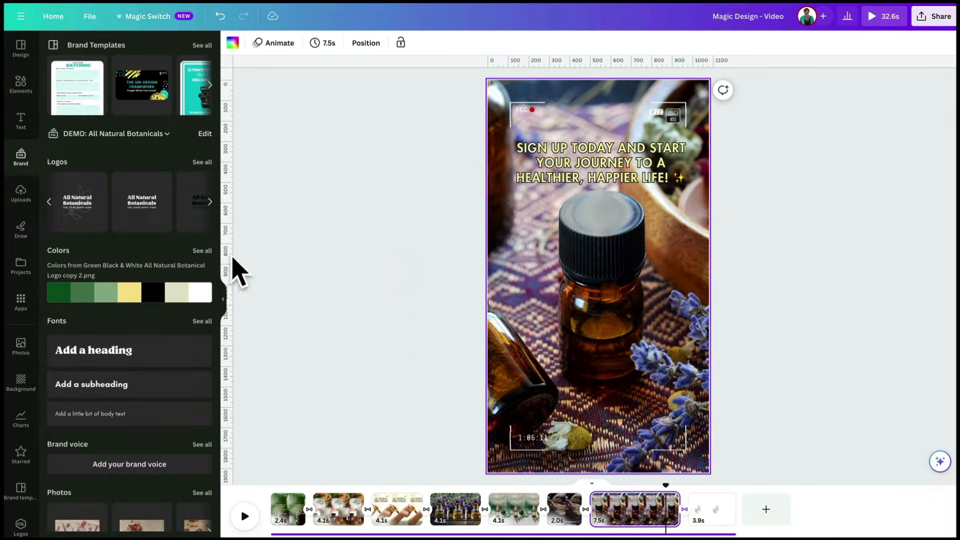
{"action": "left_click", "coordinate": [86, 213]}
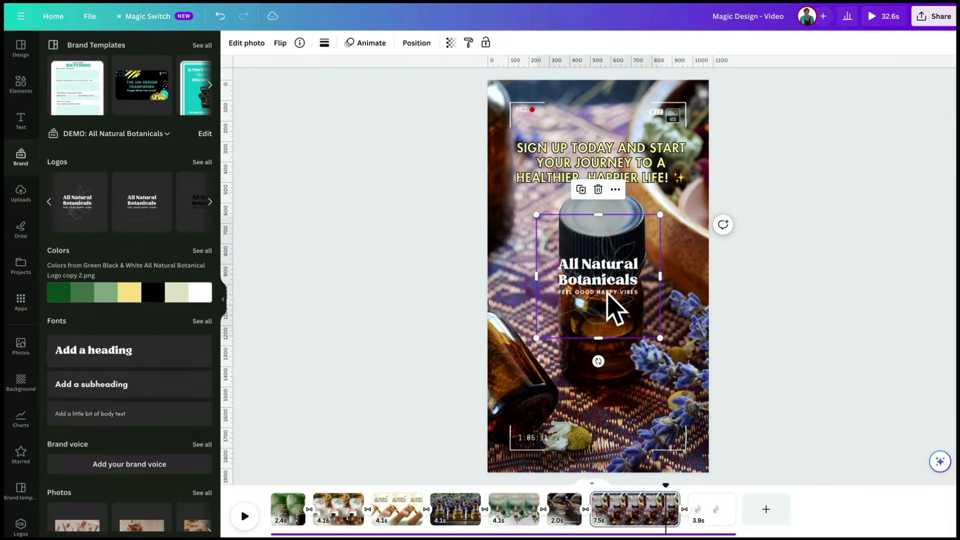
{"action": "left_click_drag", "start_coordinate": [660, 338], "coordinate": [688, 376]}
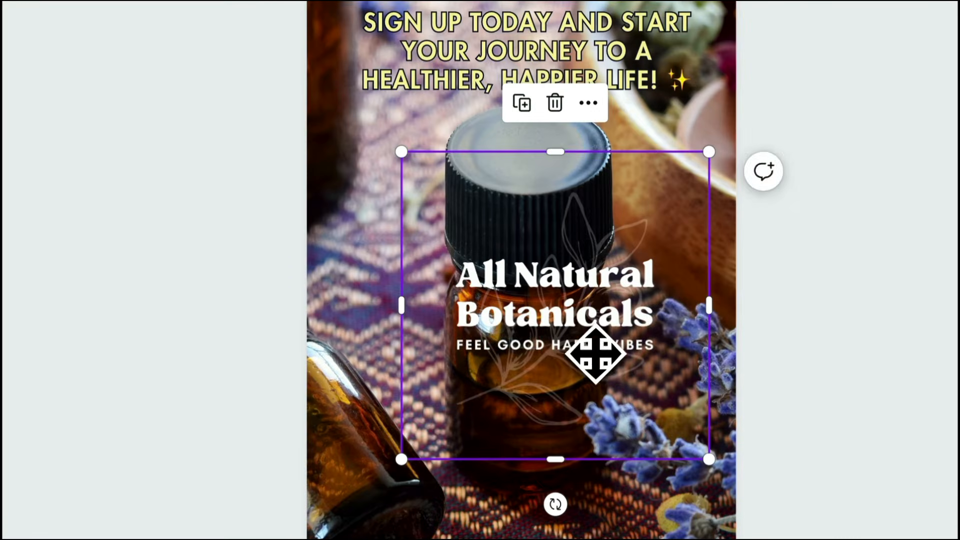
{"action": "left_click_drag", "start_coordinate": [636, 320], "coordinate": [579, 282]}
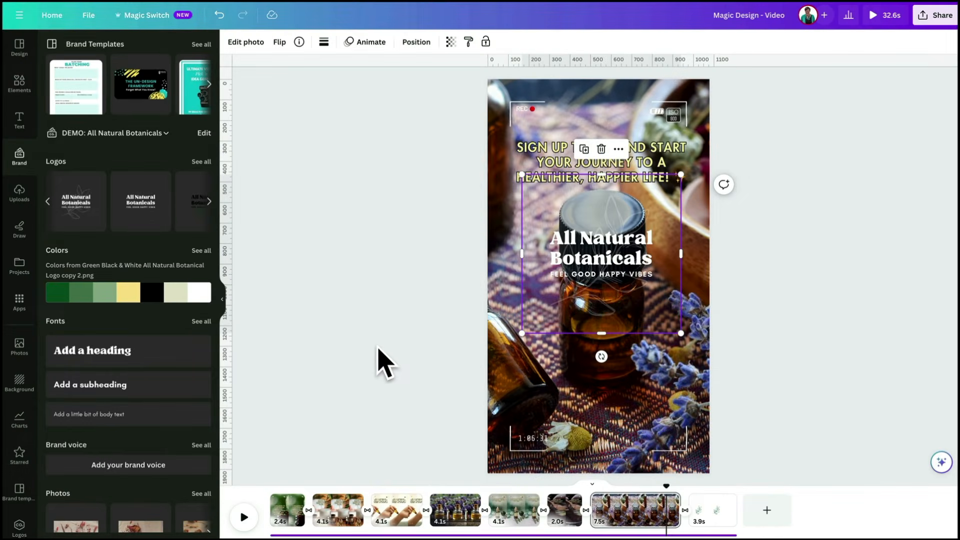
{"action": "left_click", "coordinate": [378, 348]}
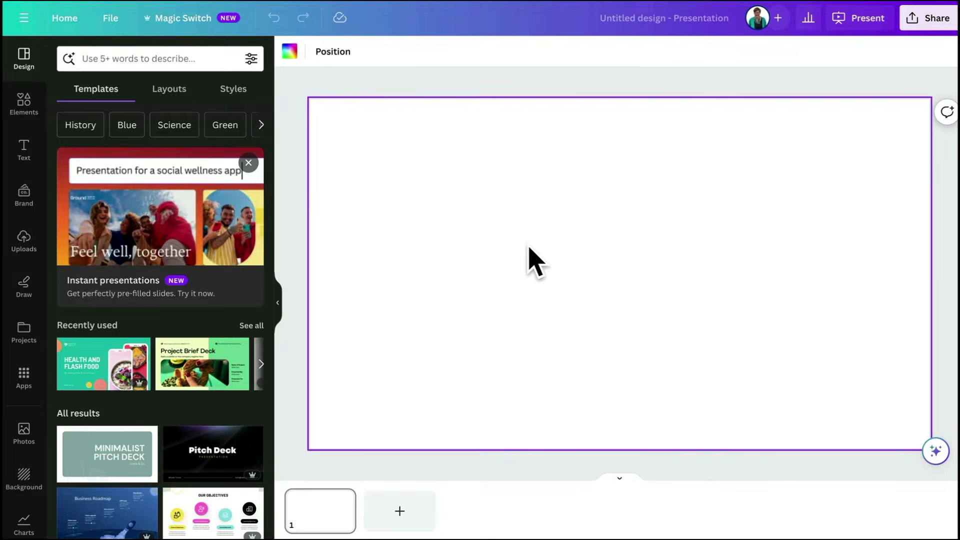
Search the presentation templates for "design a deck sharing tips for using essential oils in the home" and show all Magic Design results
{"action": "left_click", "coordinate": [160, 62]}
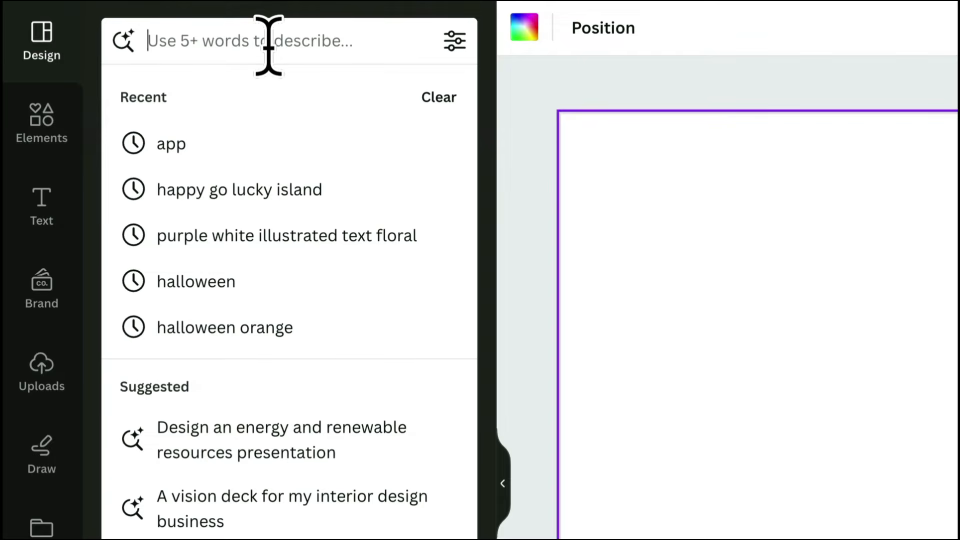
{"action": "type", "text": "design a"}
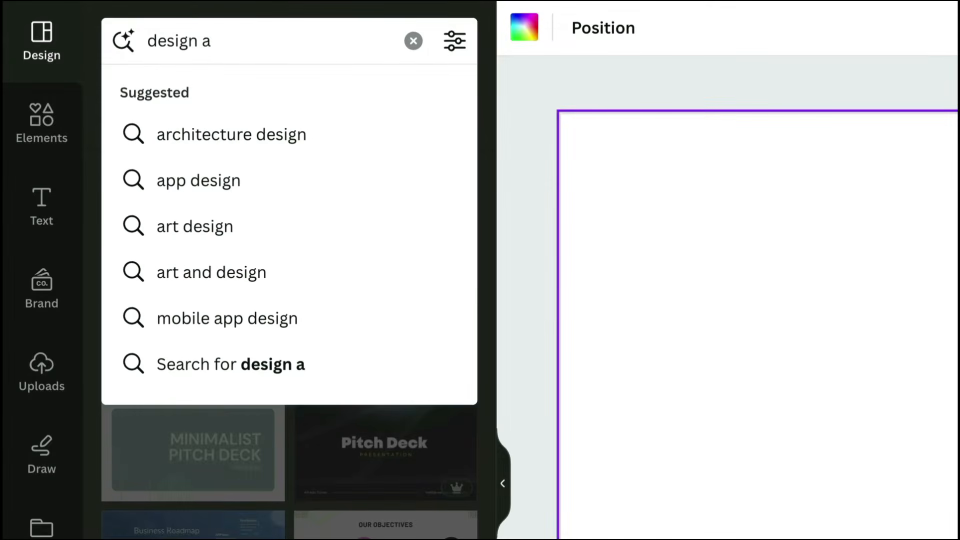
{"action": "type", "text": " deck sh"}
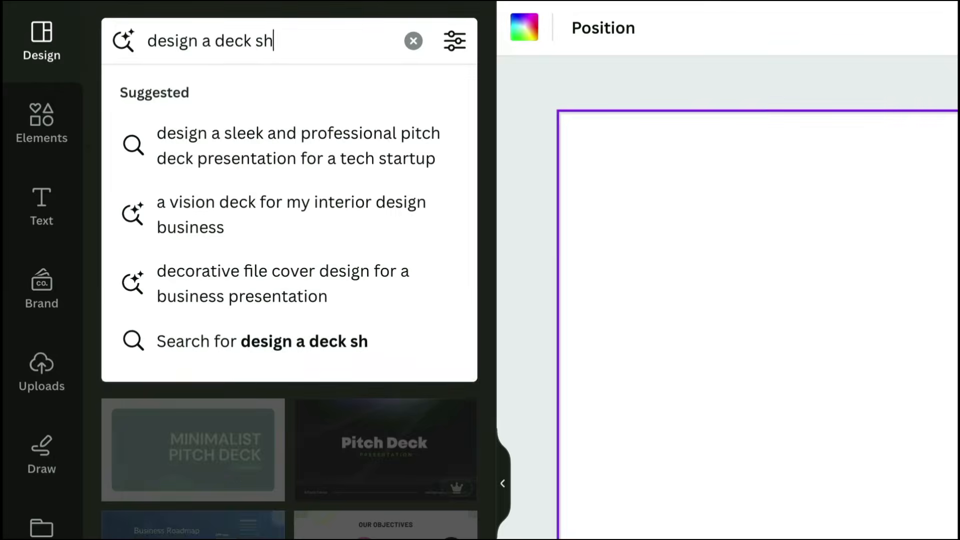
{"action": "type", "text": "aring tips for using essential"}
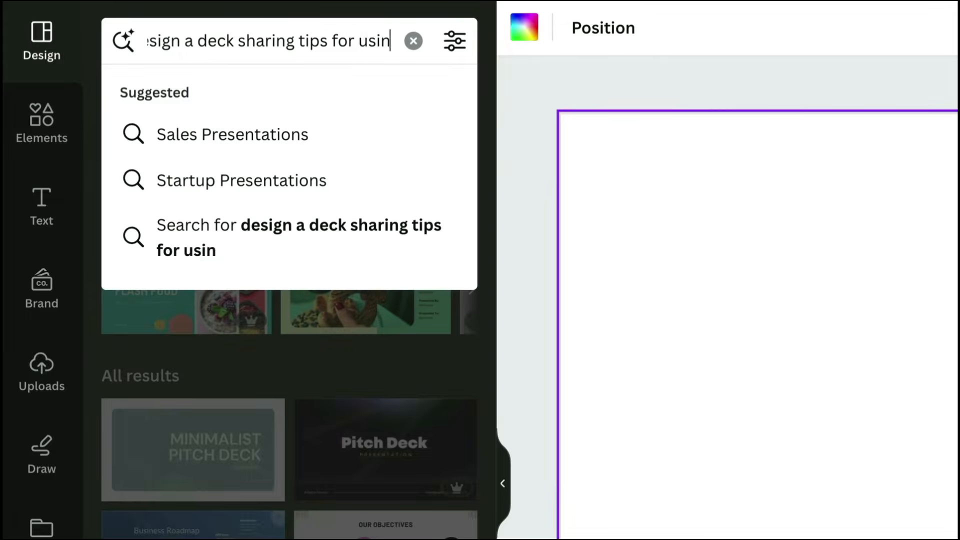
{"action": "type", "text": " oils in the home"}
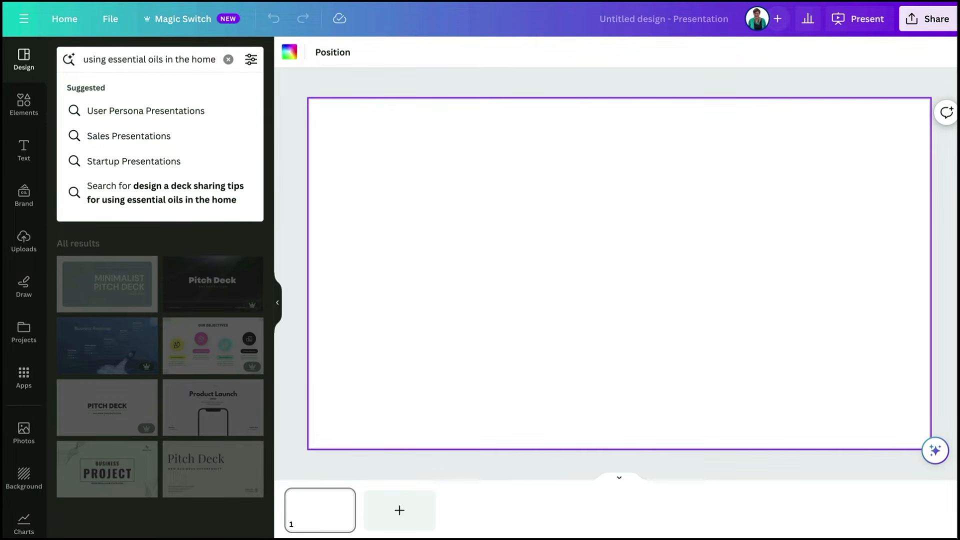
{"action": "key", "text": "Return"}
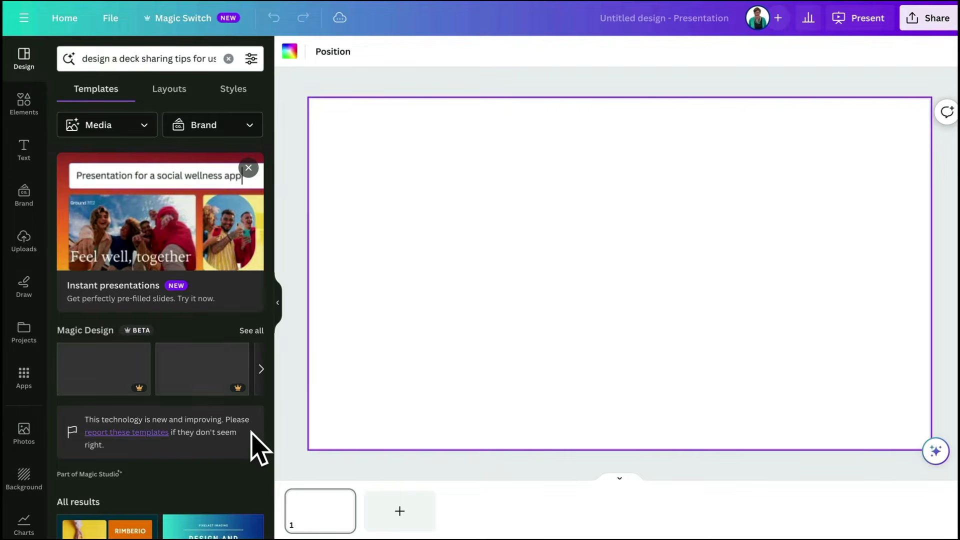
{"action": "scroll", "coordinate": [252, 432], "scroll_direction": "down", "scroll_amount": 2}
{"action": "scroll", "coordinate": [251, 432], "scroll_direction": "down", "scroll_amount": 2}
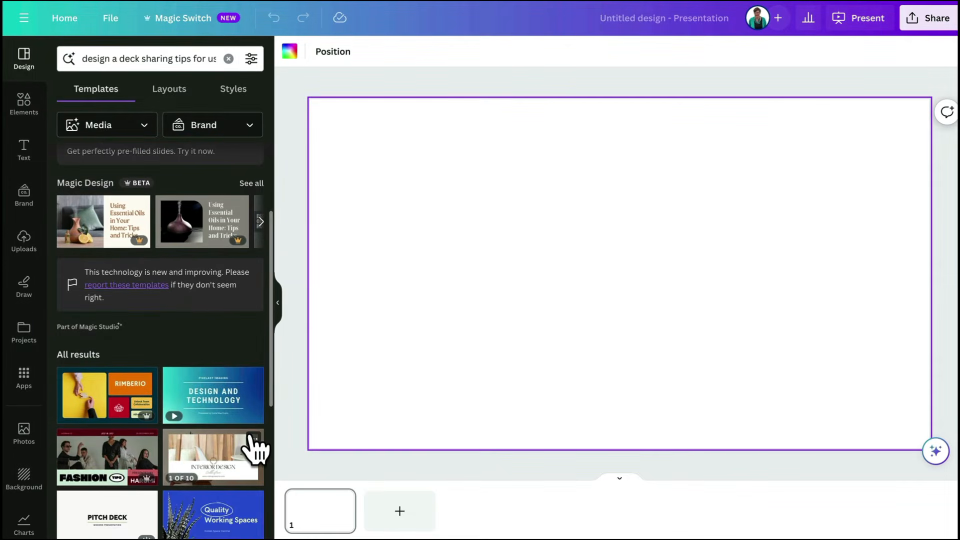
{"action": "left_click", "coordinate": [250, 197]}
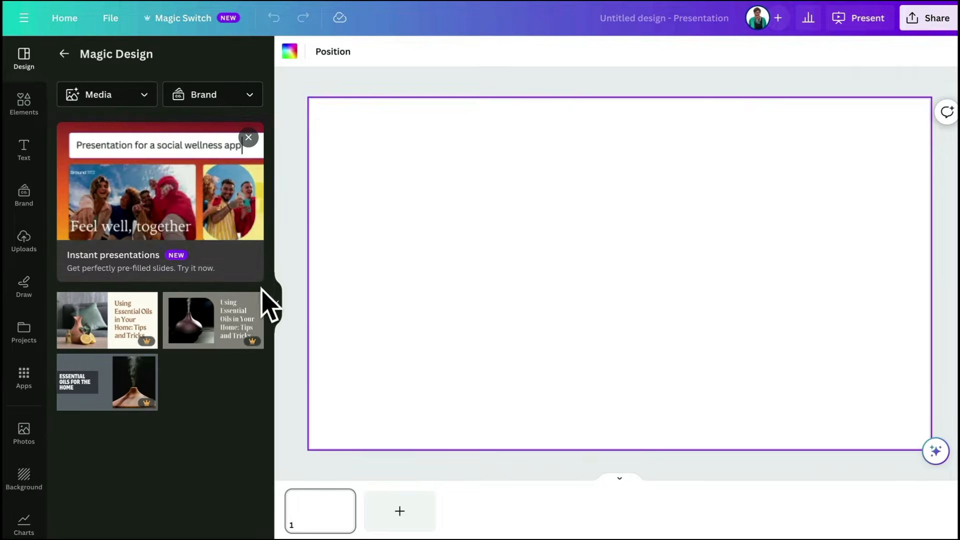
Apply all 7 pages of the cream and green "Using Essential Oils in Your Home" template to the presentation
{"action": "left_click", "coordinate": [138, 325]}
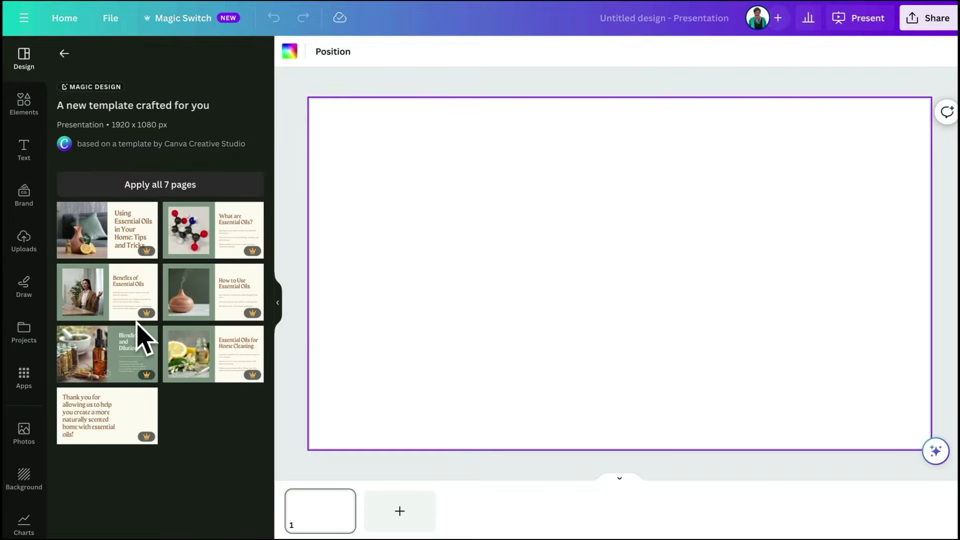
{"action": "left_click", "coordinate": [100, 221]}
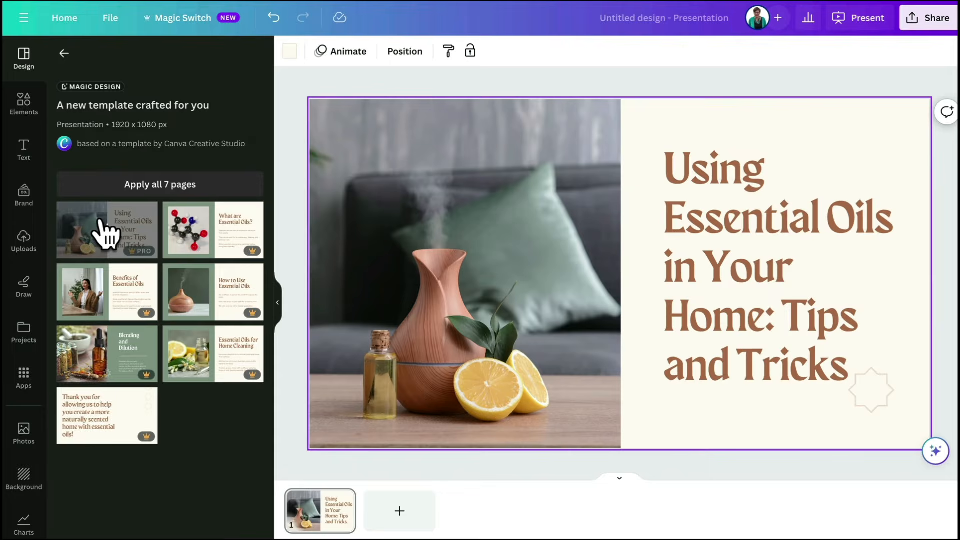
{"action": "left_click", "coordinate": [176, 186]}
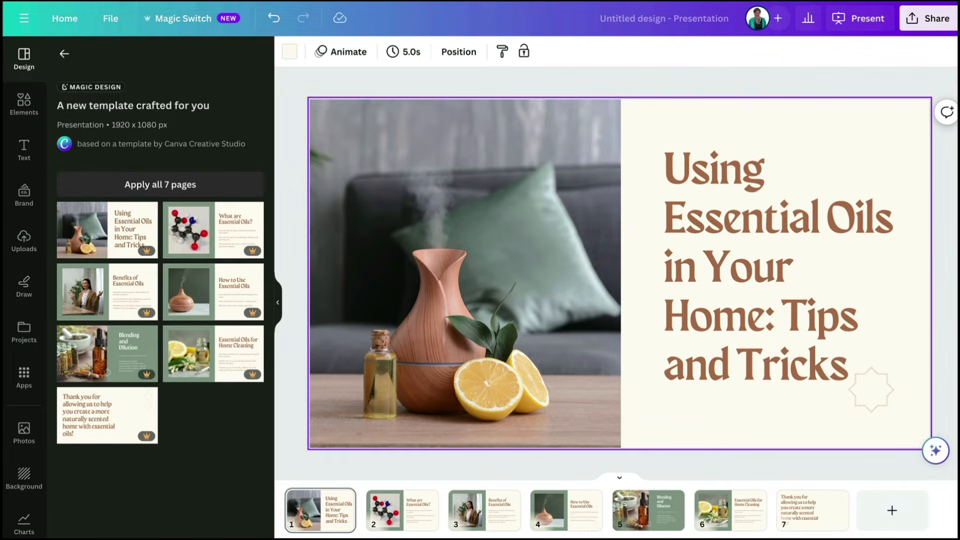
Review pages 2 to 7 of the cream and green essential oils deck
{"action": "left_click", "coordinate": [403, 522]}
{"action": "left_click", "coordinate": [472, 522]}
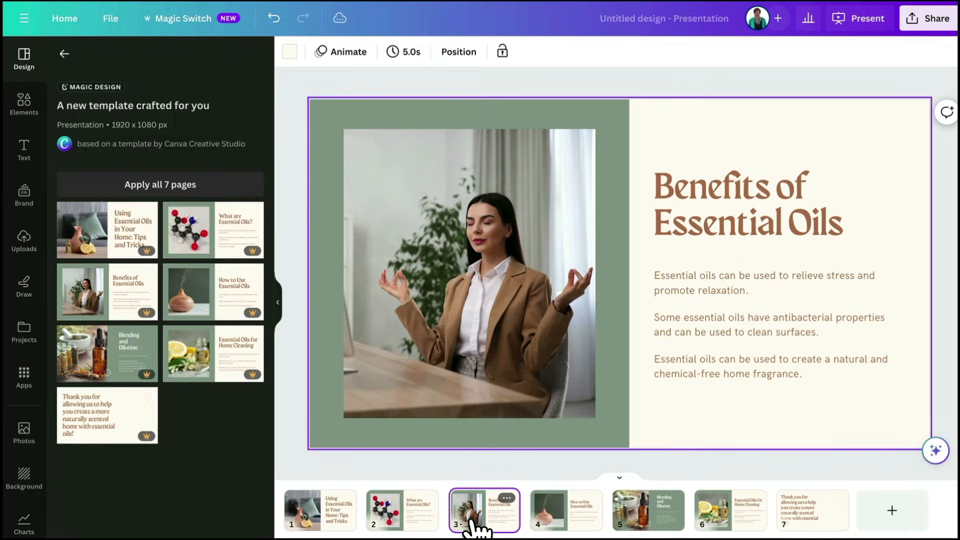
{"action": "left_click", "coordinate": [585, 525]}
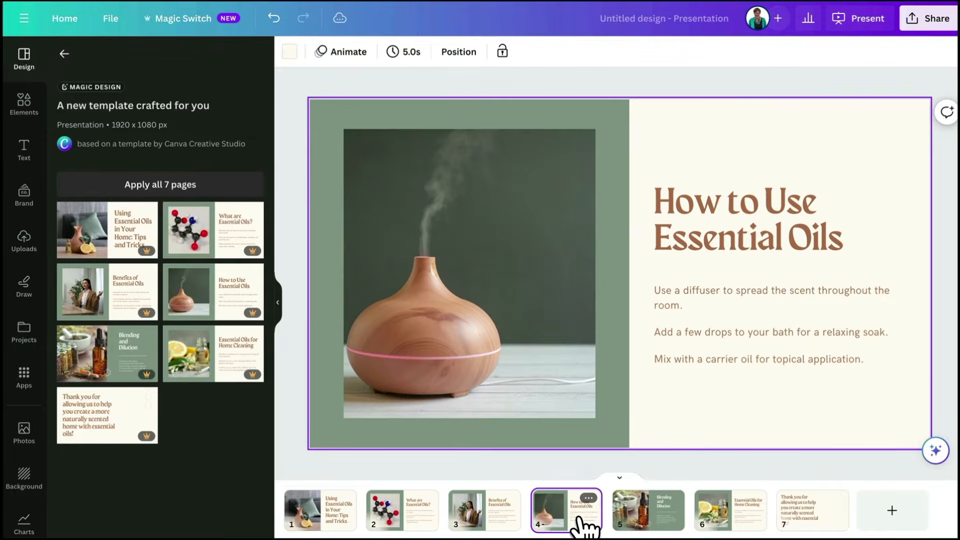
{"action": "left_click", "coordinate": [631, 520]}
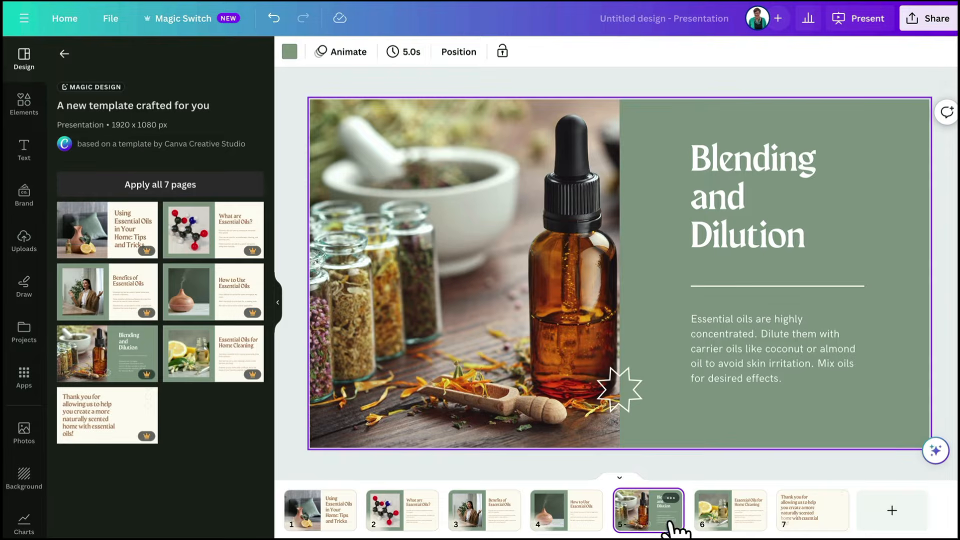
{"action": "left_click", "coordinate": [747, 520]}
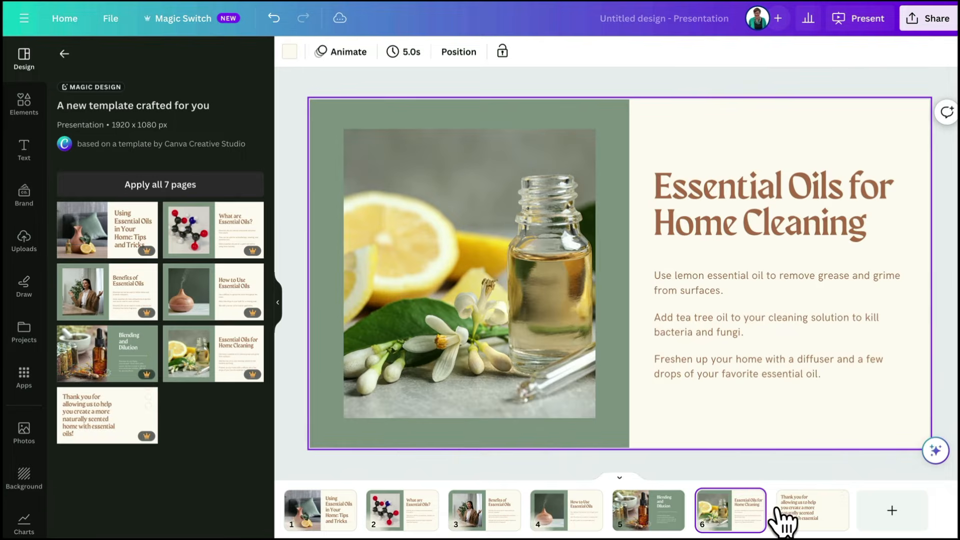
{"action": "left_click", "coordinate": [824, 520]}
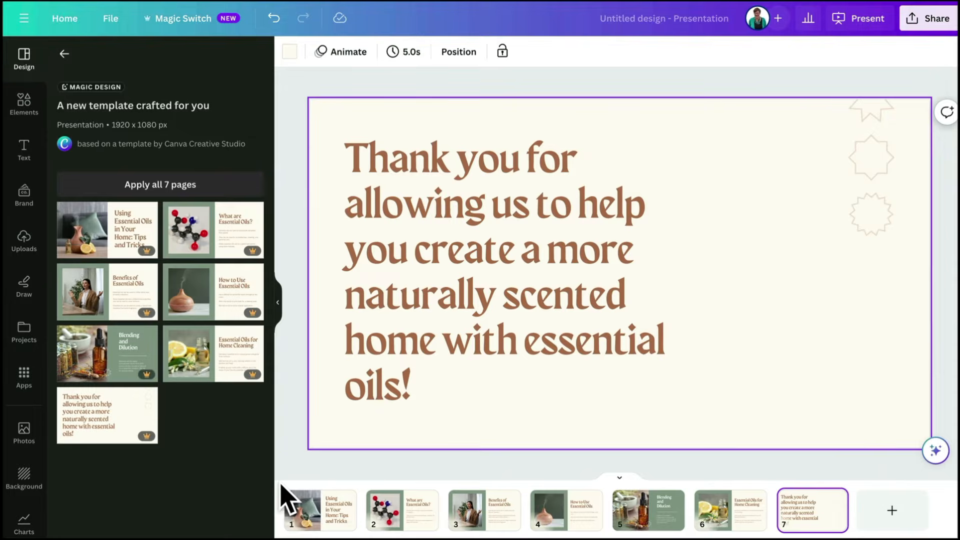
Return to the Magic Design results and apply all 7 pages of the grey template with the dark diffuser cover
{"action": "left_click", "coordinate": [64, 54]}
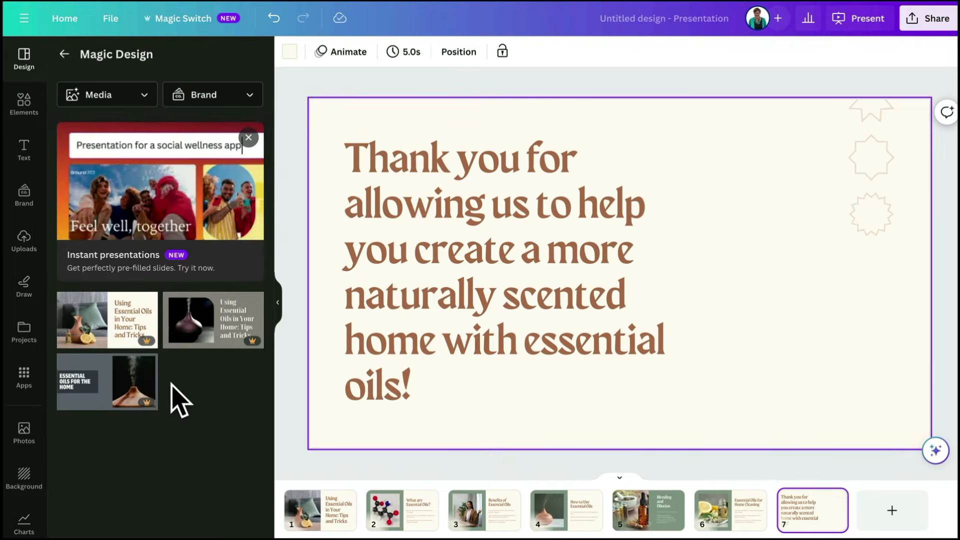
{"action": "left_click", "coordinate": [216, 335]}
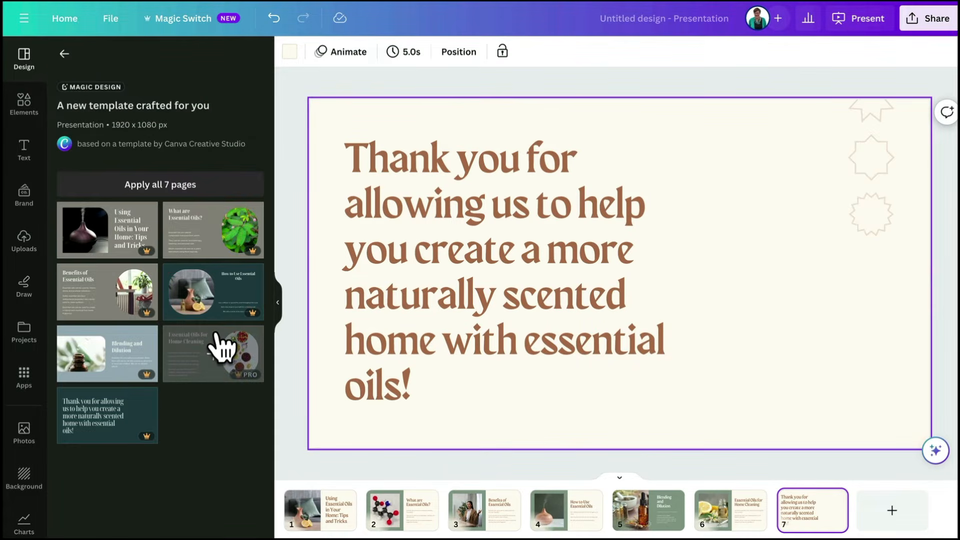
{"action": "left_click", "coordinate": [144, 186]}
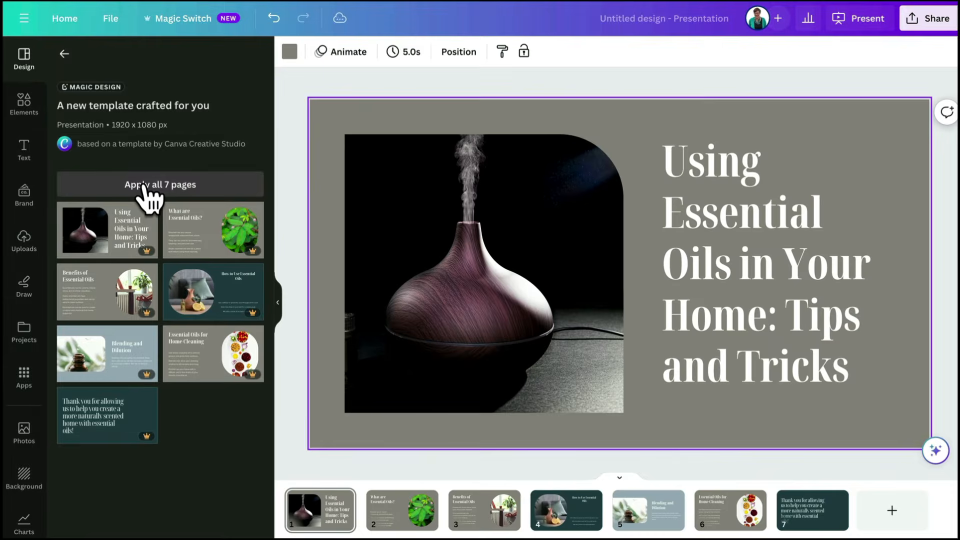
Review pages 2 to 7 of the grey and teal essential oils deck, ending on the thank-you page
{"action": "left_click", "coordinate": [400, 520]}
{"action": "left_click", "coordinate": [462, 520]}
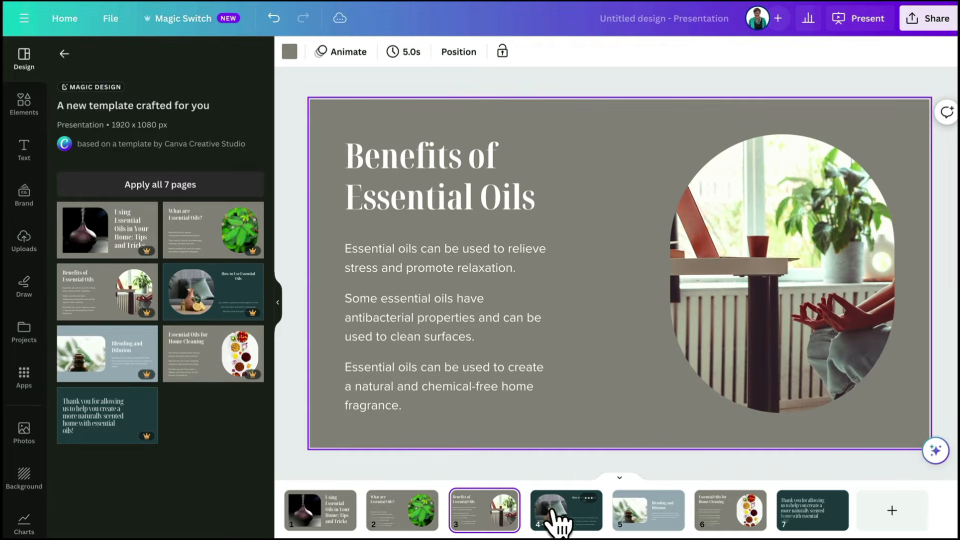
{"action": "left_click", "coordinate": [580, 517]}
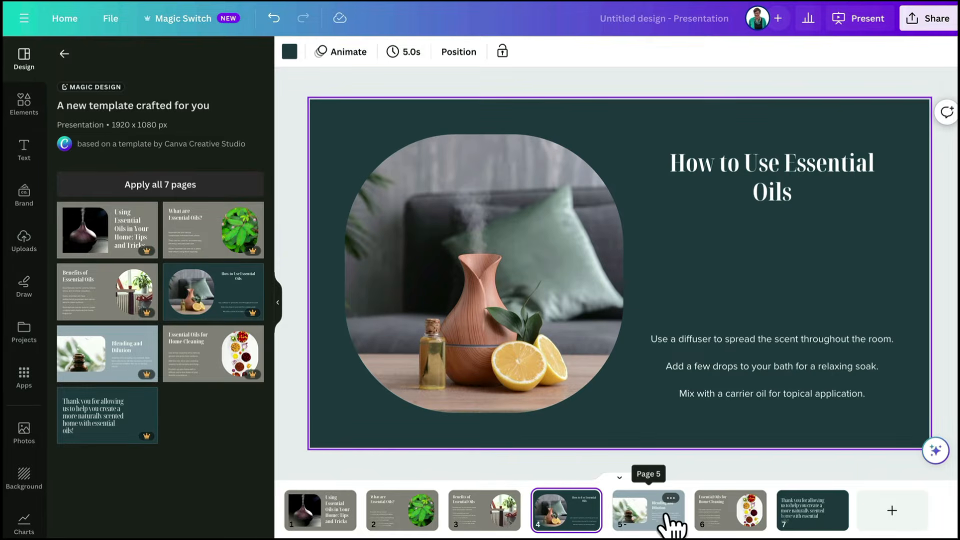
{"action": "left_click", "coordinate": [672, 522]}
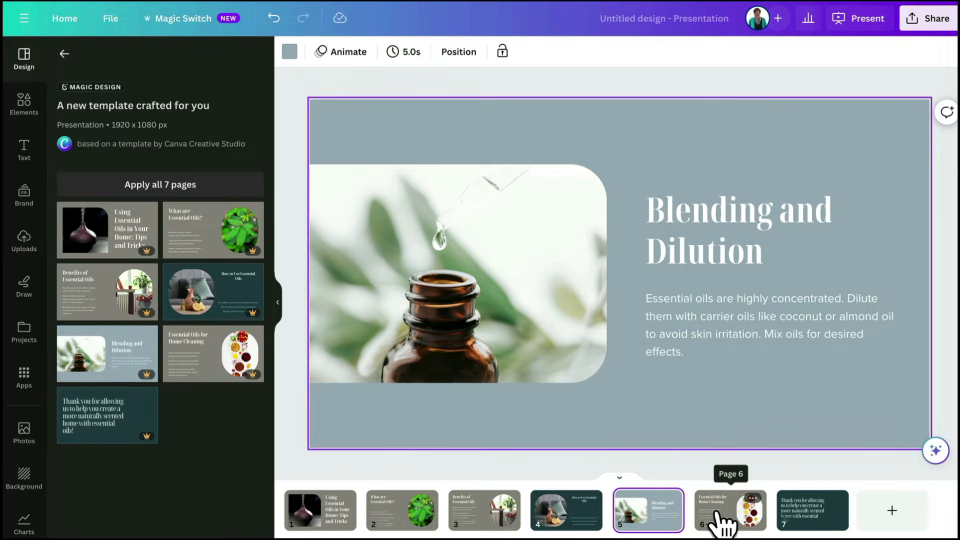
{"action": "left_click", "coordinate": [723, 522]}
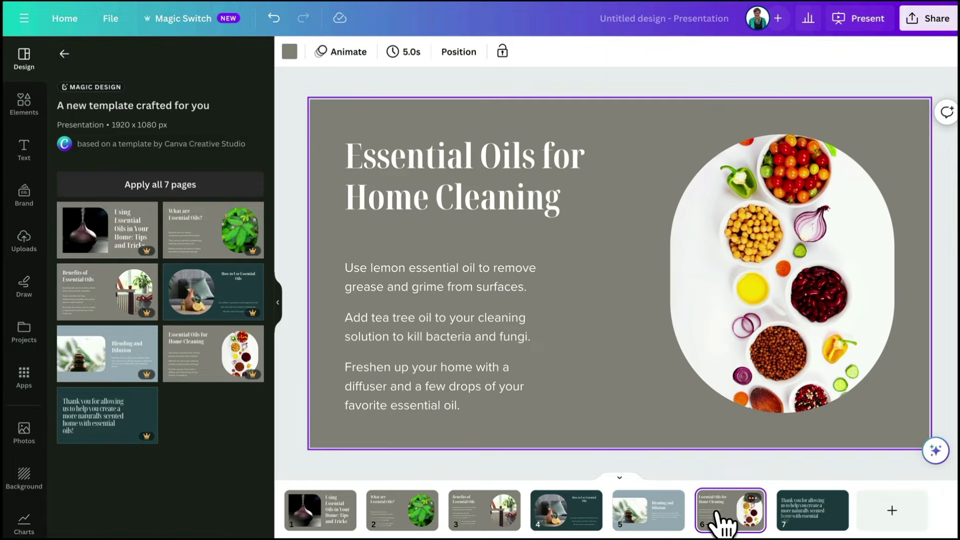
{"action": "left_click", "coordinate": [806, 520]}
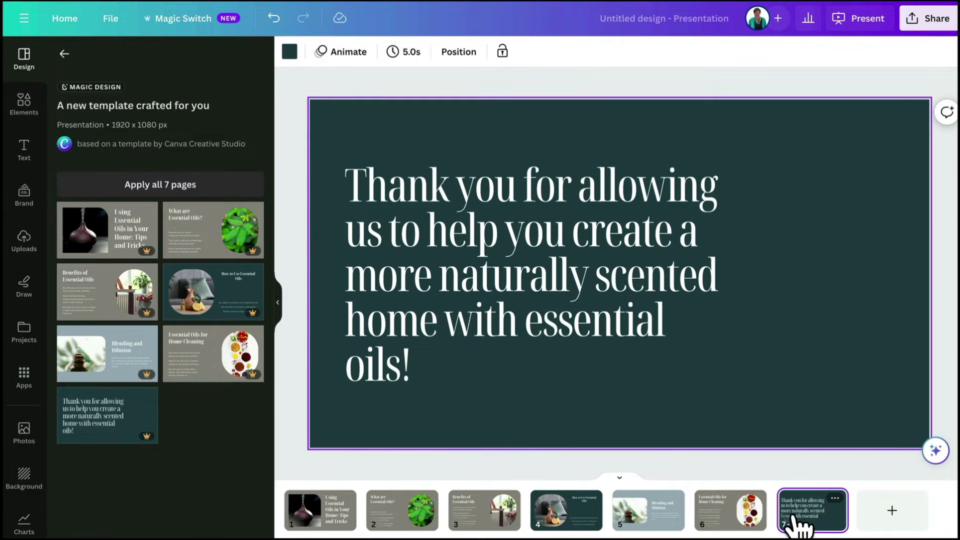
Preview the "Essential Oils for the Home" design in the Magic Design results, and reapply all 7 pages of the cream and green template
{"action": "left_click", "coordinate": [63, 52]}
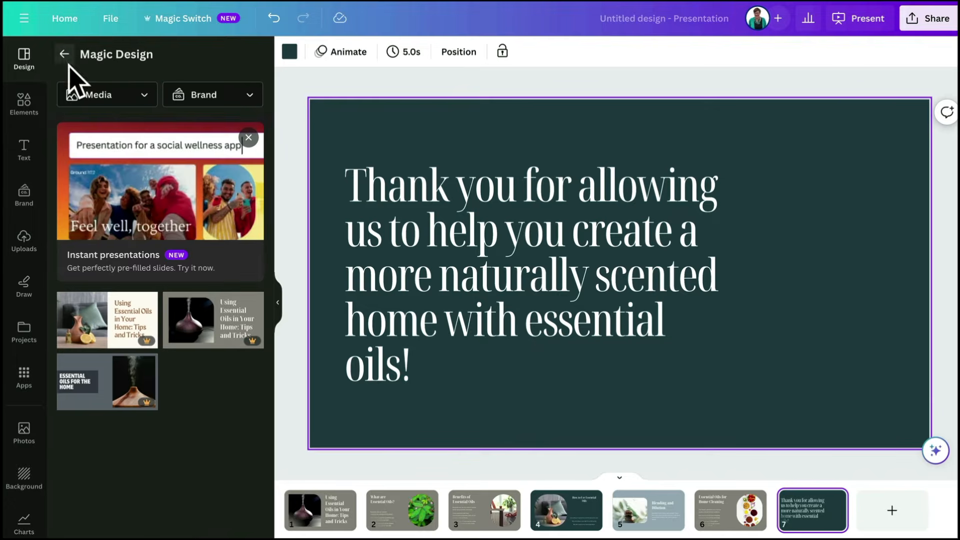
{"action": "left_click", "coordinate": [123, 384]}
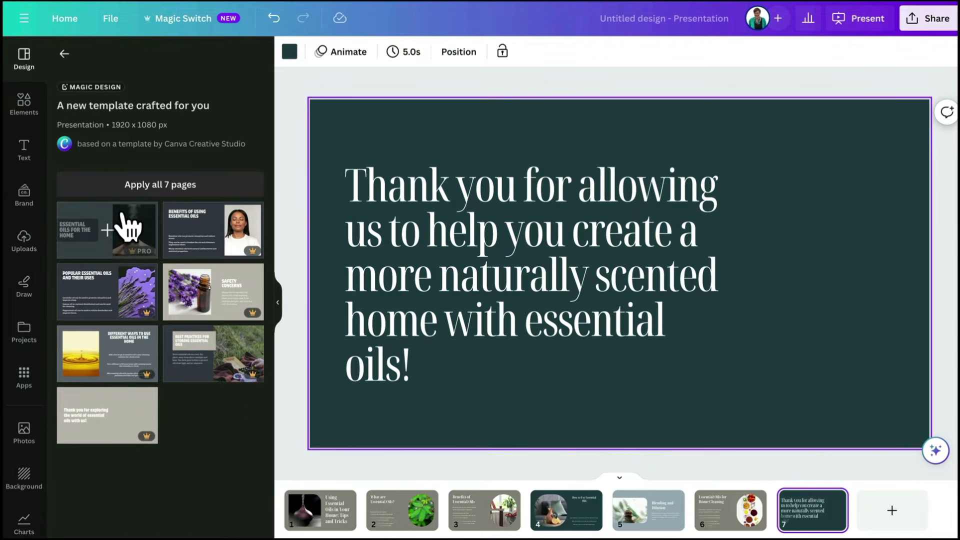
{"action": "left_click", "coordinate": [62, 54]}
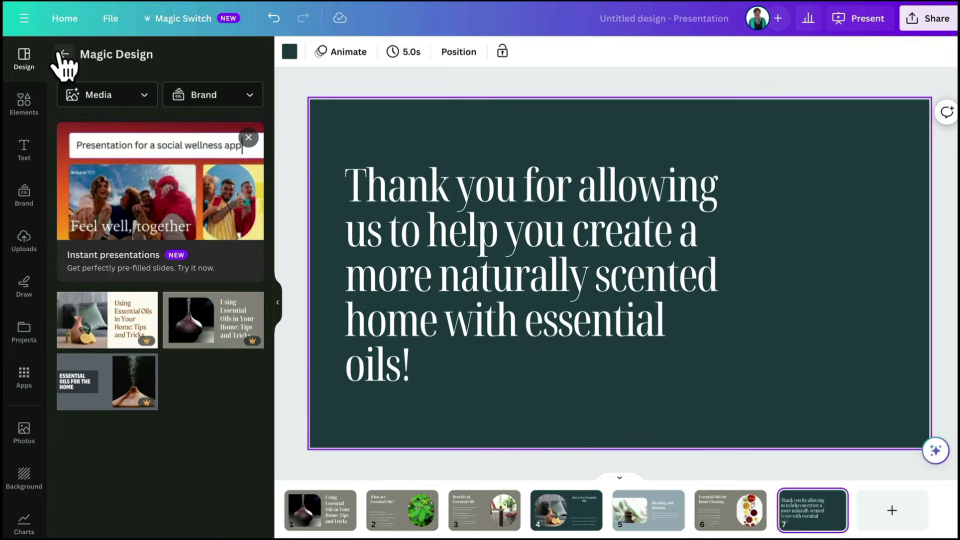
{"action": "left_click", "coordinate": [127, 330]}
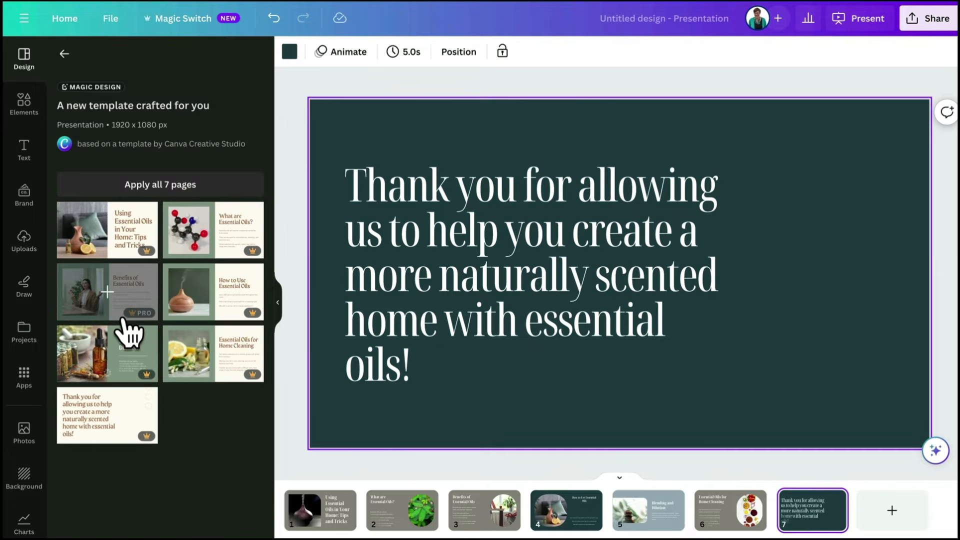
{"action": "left_click", "coordinate": [151, 186]}
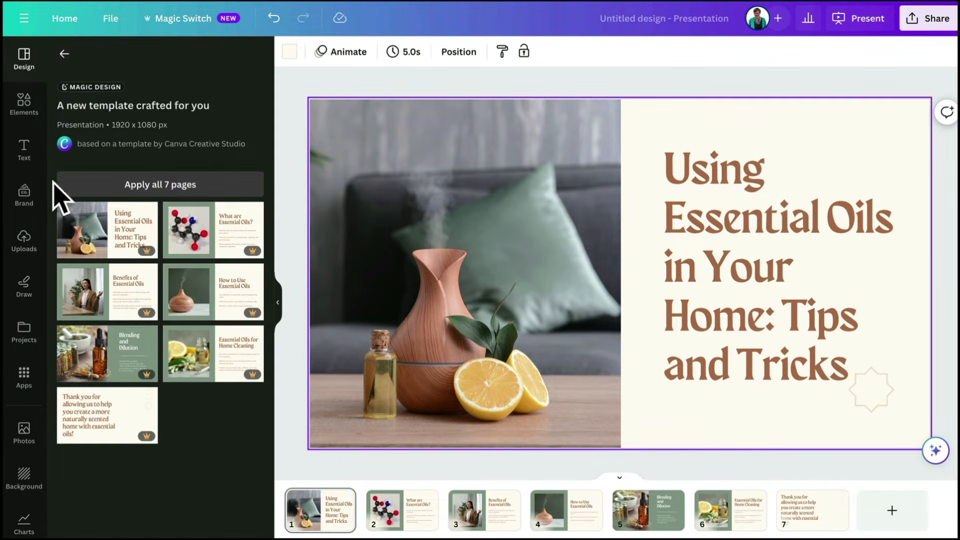
Recolour the deck with the "DEMO: All Natural Botanicals" brand palette, shuffled to a dark green background, and apply it to all pages
{"action": "left_click", "coordinate": [25, 198]}
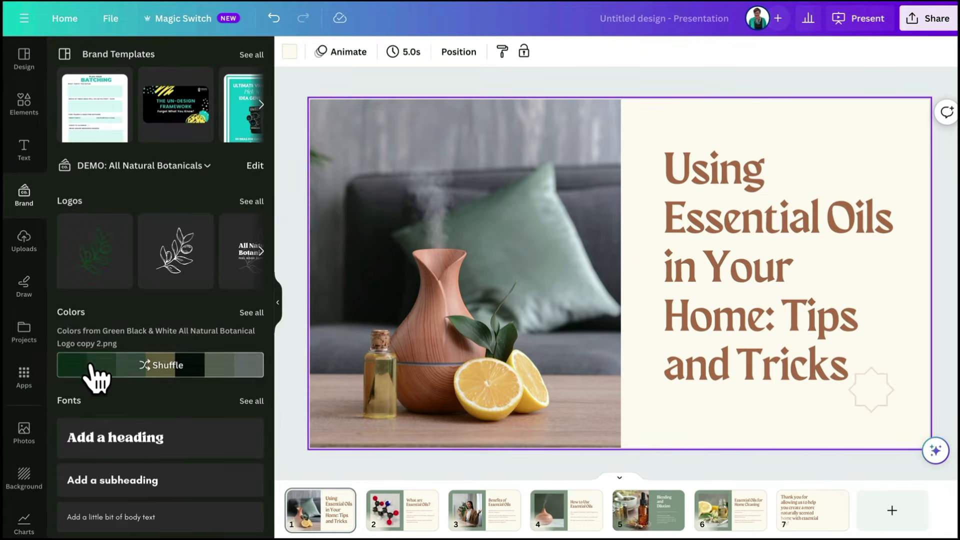
{"action": "left_click", "coordinate": [112, 374]}
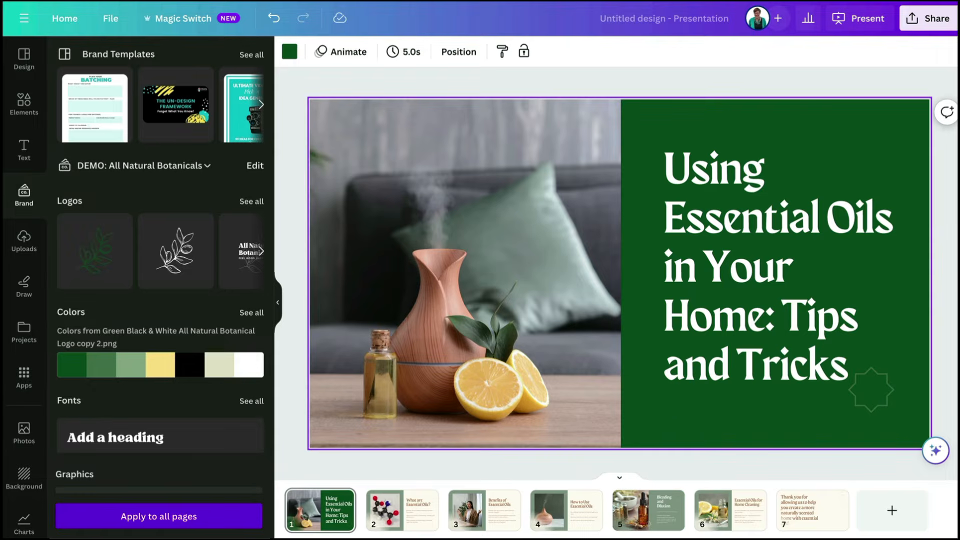
{"action": "left_click", "coordinate": [159, 516]}
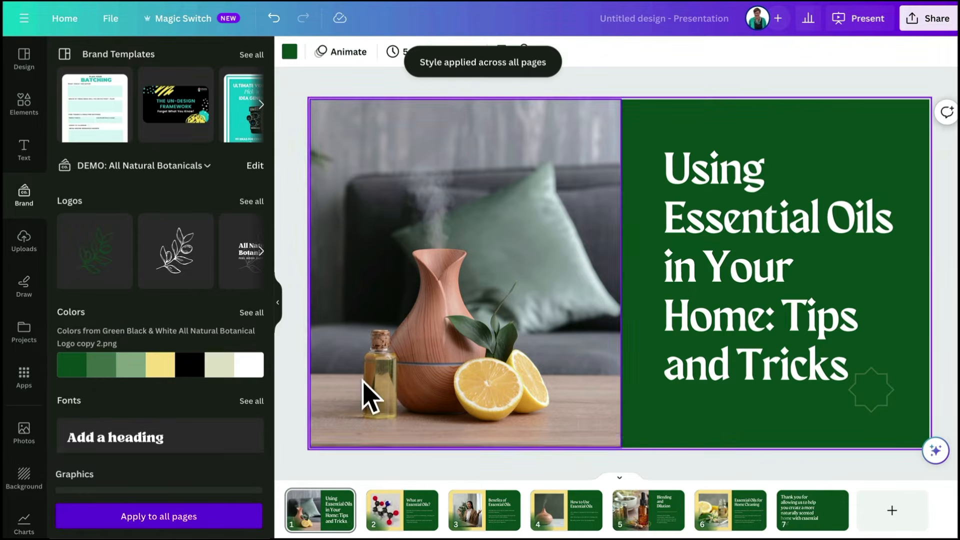